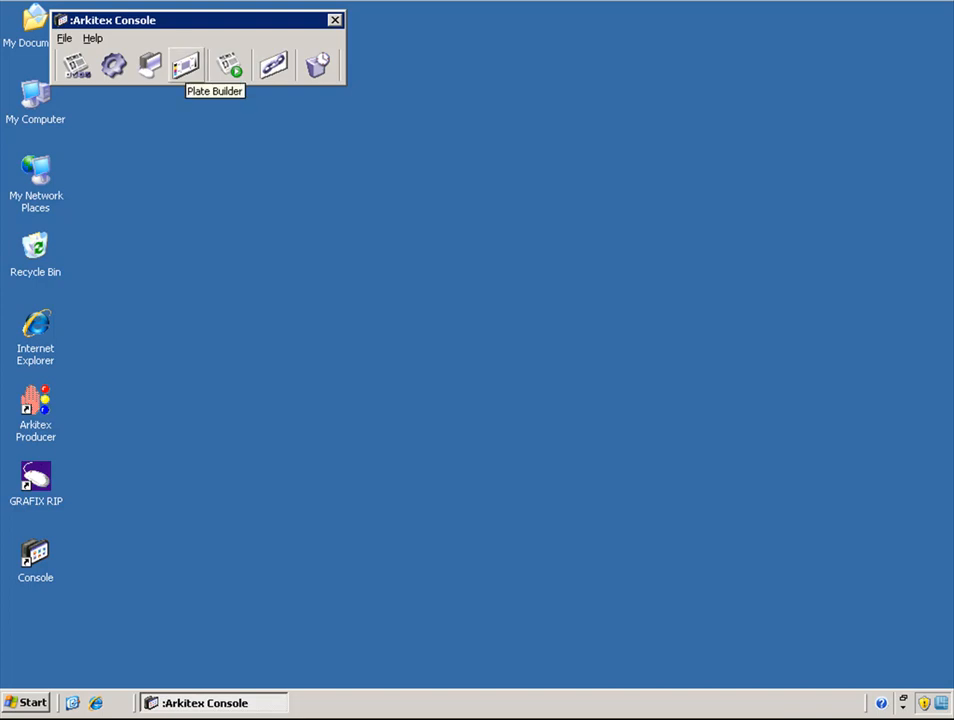
# Open Plate Builder and accept its display settings with millimetre units and the 0,0 position at the plate's lower-left corner
pyautogui.click(185, 65)
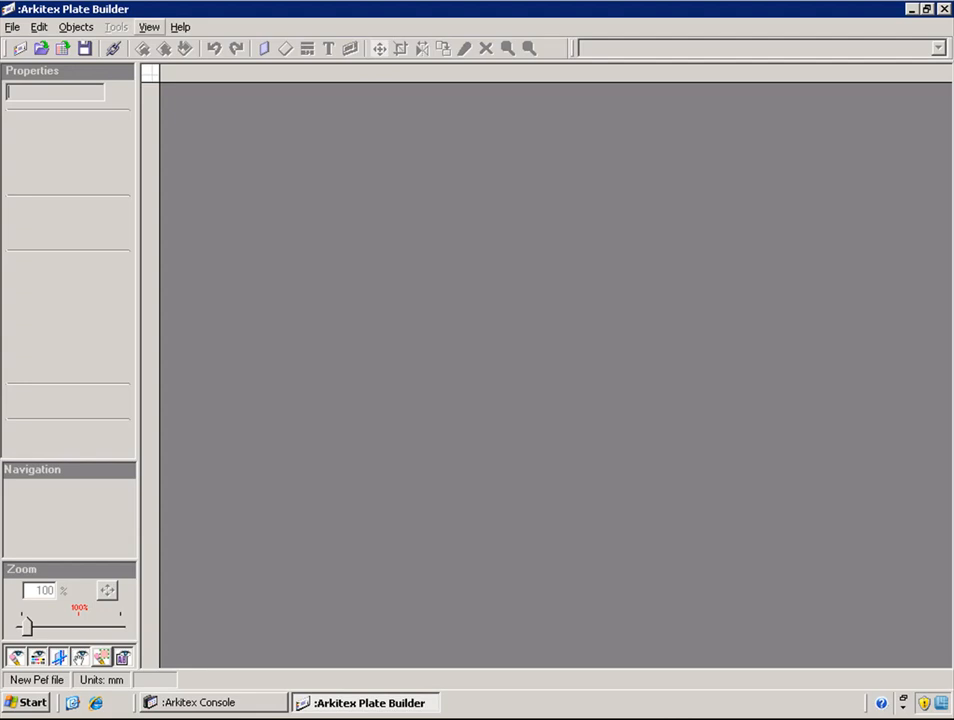
pyautogui.click(148, 27)
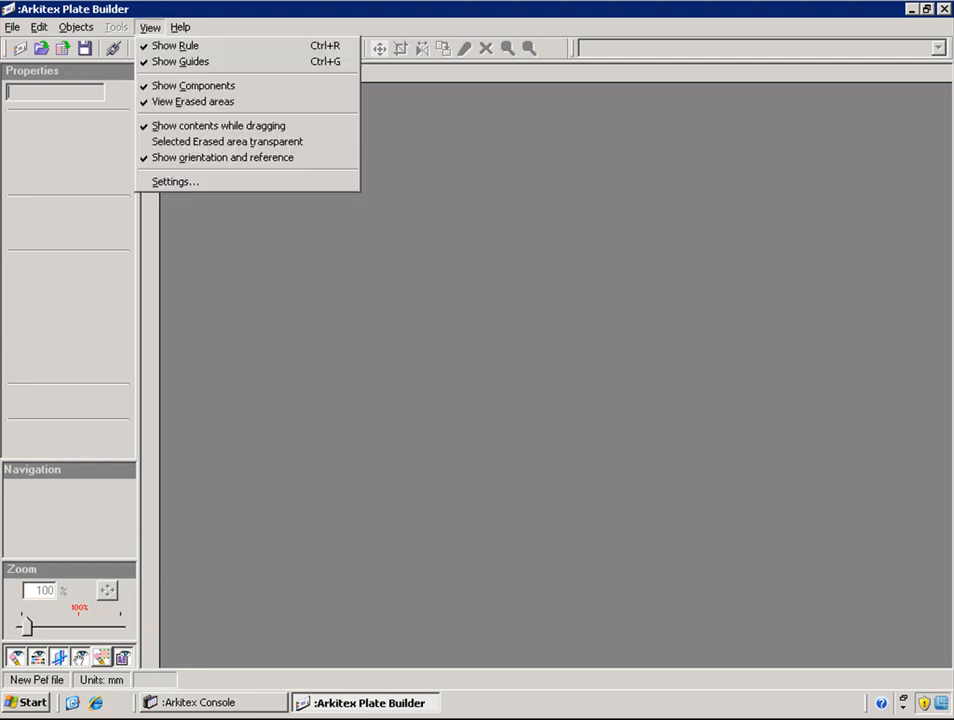
pyautogui.click(175, 181)
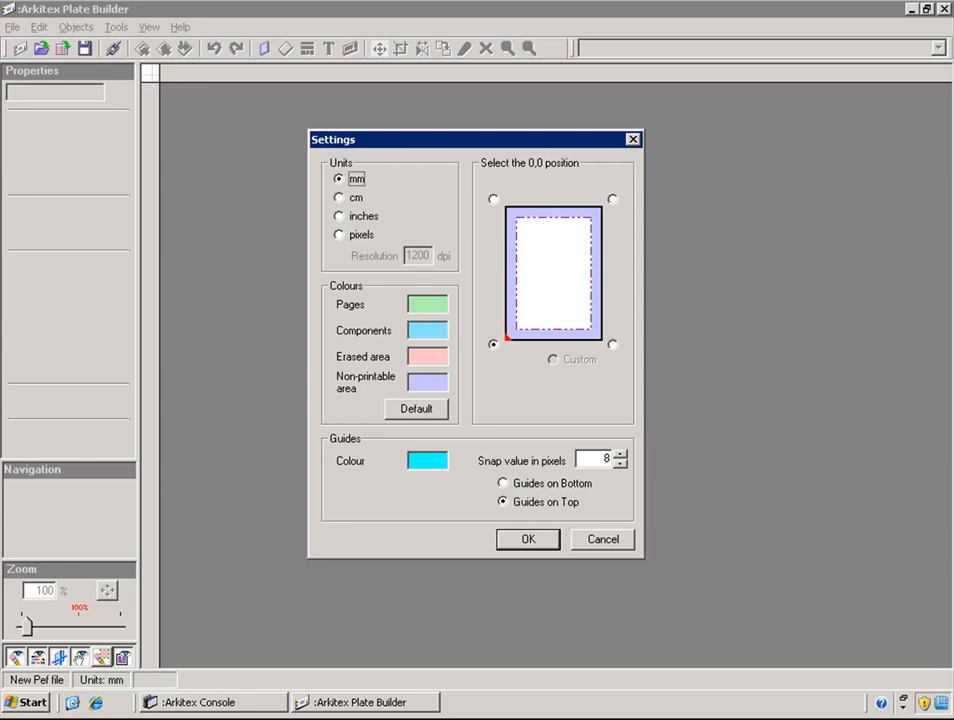
pyautogui.press('Return')
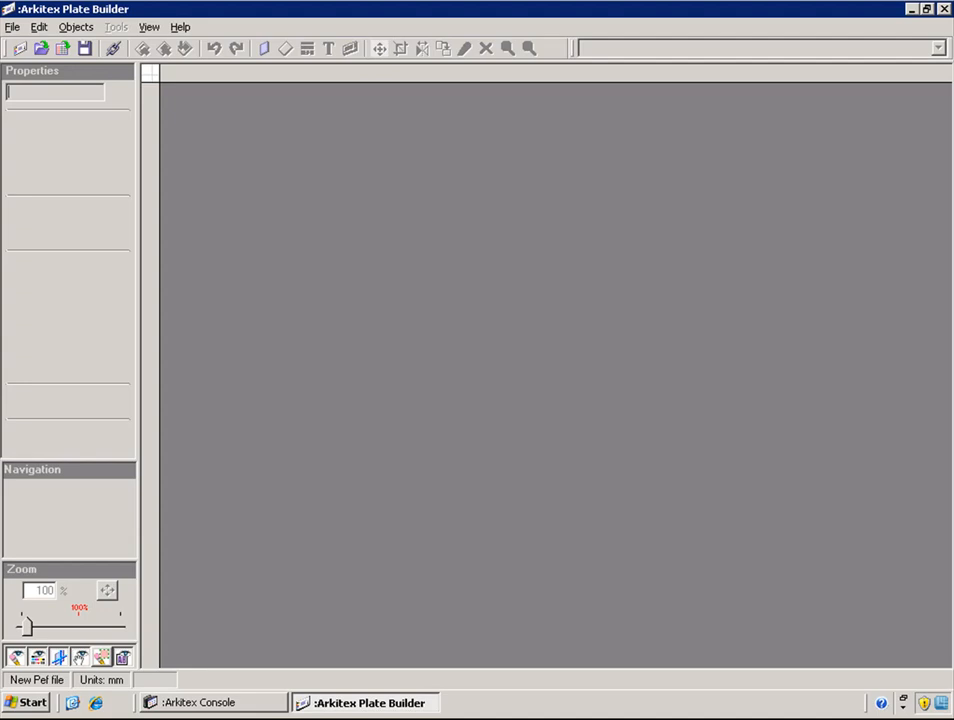
# Start a new plate 386 mm wide and 630 mm high, with 12 mm non-printable areas at the top and bottom
pyautogui.click(264, 48)
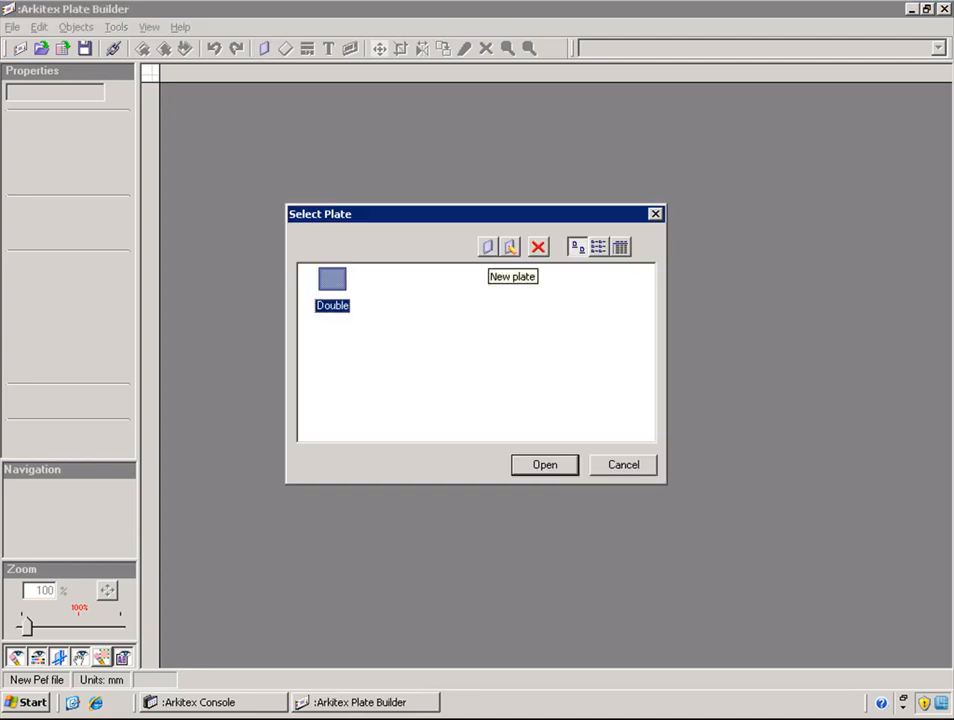
pyautogui.click(487, 247)
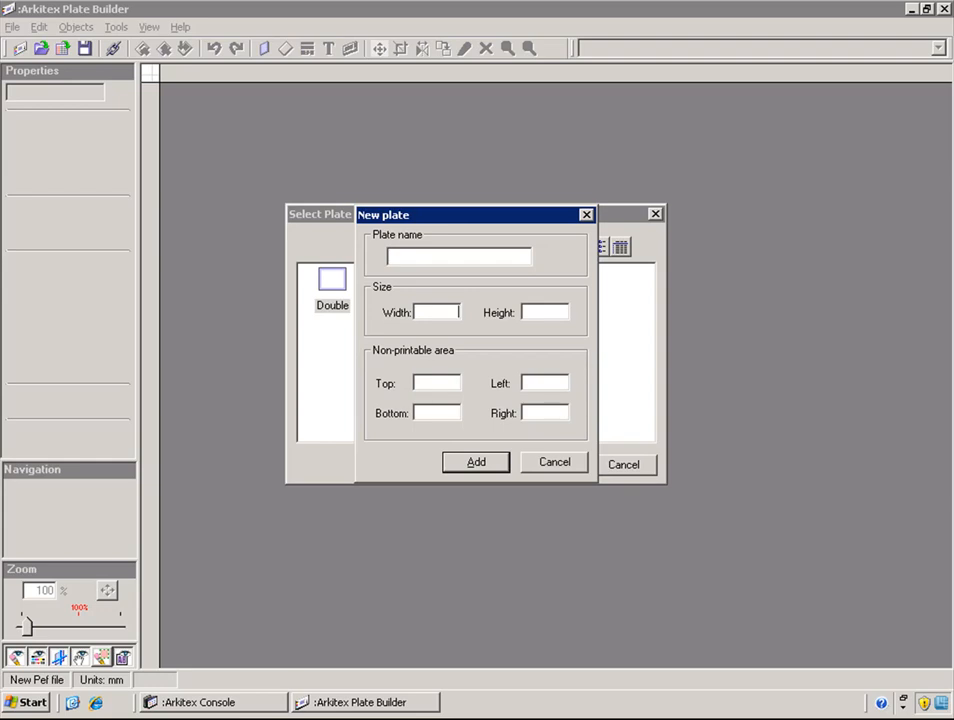
pyautogui.write('386')
pyautogui.press('Tab')
pyautogui.write('630')
pyautogui.press('Tab')
pyautogui.write('12')
pyautogui.press('Tab')
pyautogui.write('12')
# Name the new plate Single, add it to the plate list and open it
pyautogui.click(389, 256)
pyautogui.write('Sin')
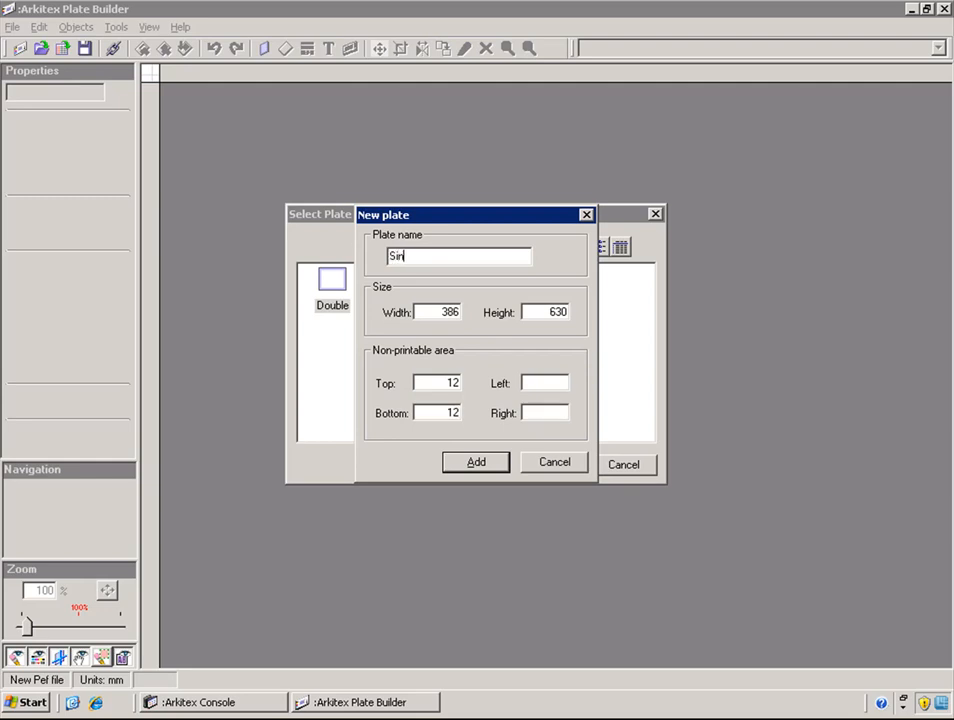
pyautogui.write('gle')
pyautogui.press('Return')
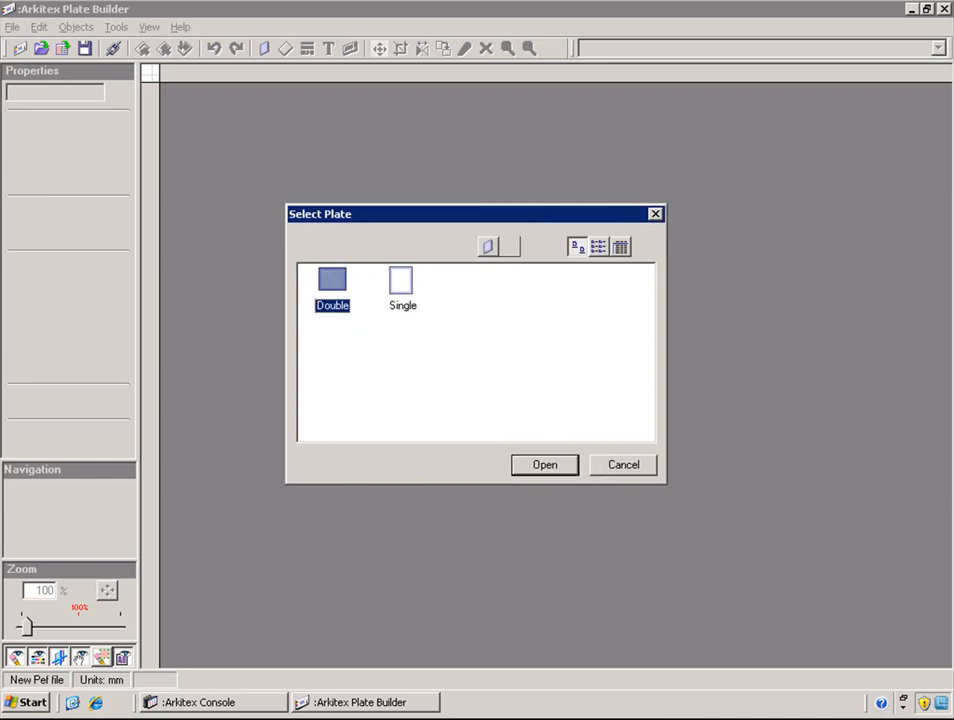
pyautogui.click(401, 282)
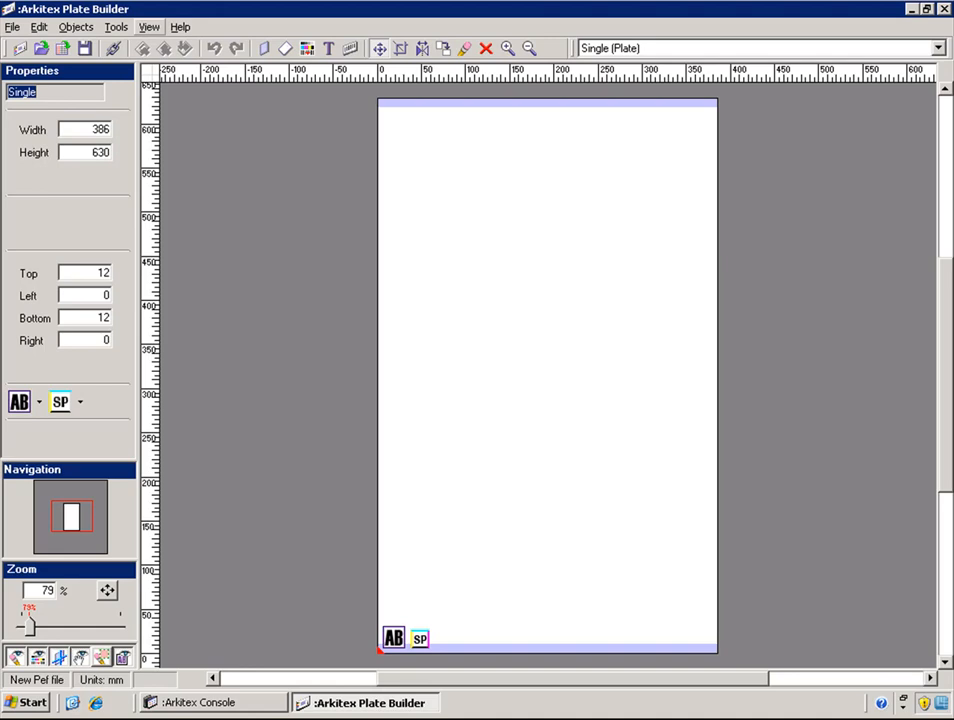
pyautogui.click(149, 27)
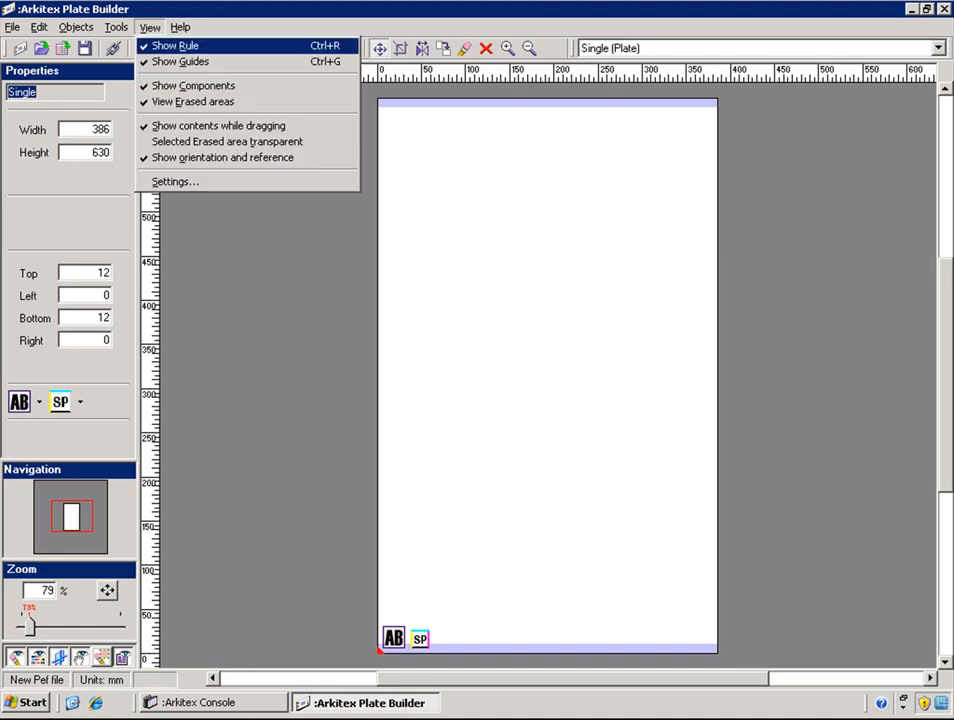
pyautogui.press('Escape')
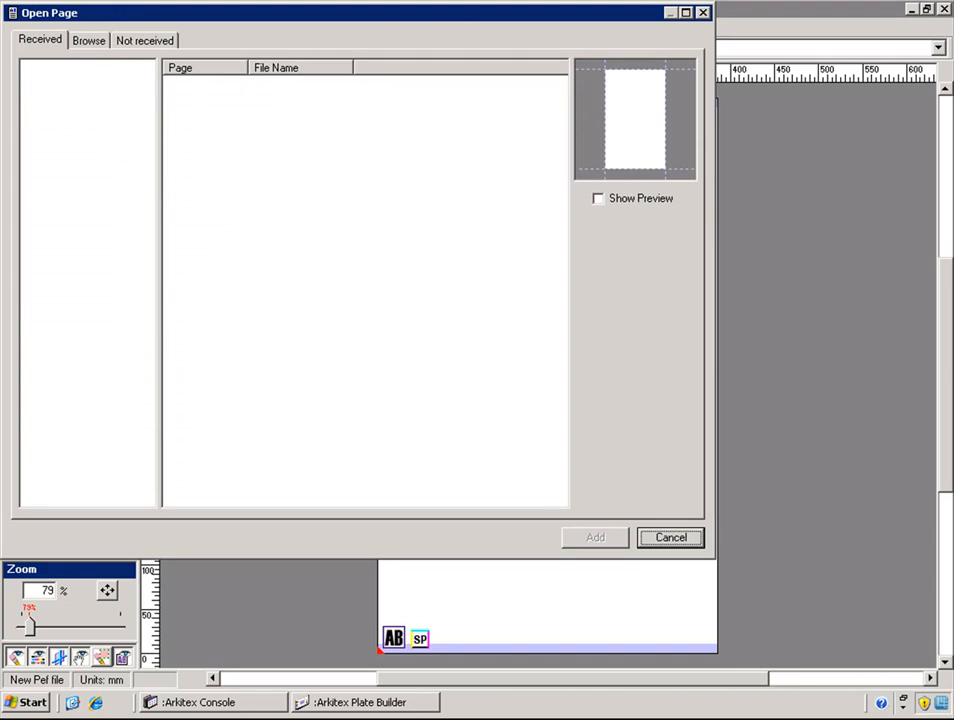
# Add a not-received page 285.75 mm wide and 291.1 mm high to the plate
pyautogui.click(144, 40)
pyautogui.click(268, 134)
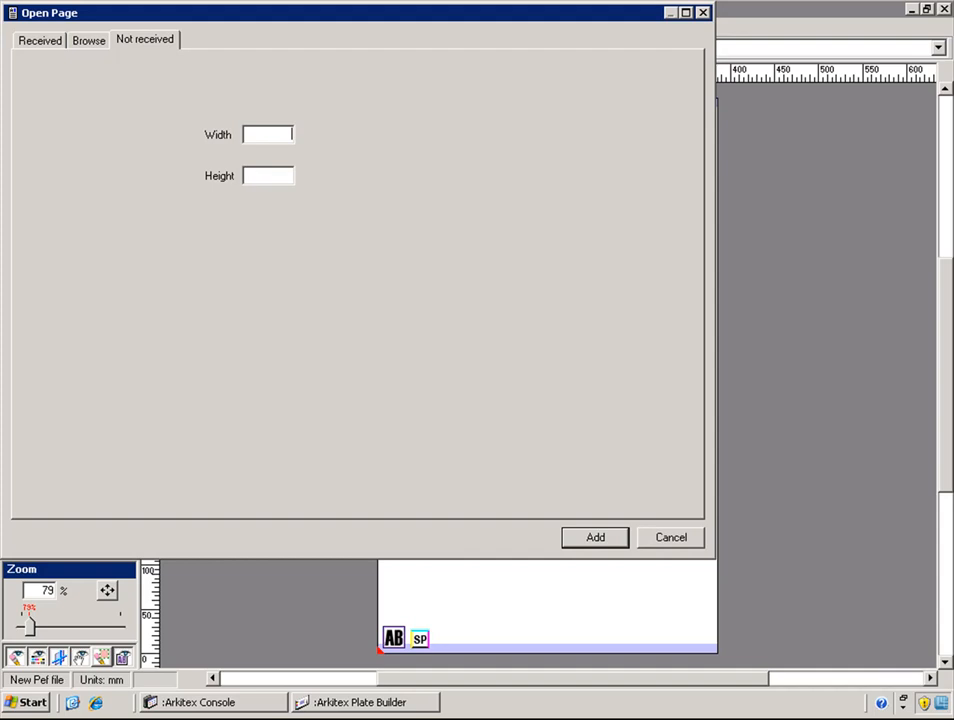
pyautogui.write('285.75')
pyautogui.click(290, 175)
pyautogui.write('291.1')
pyautogui.press('Return')
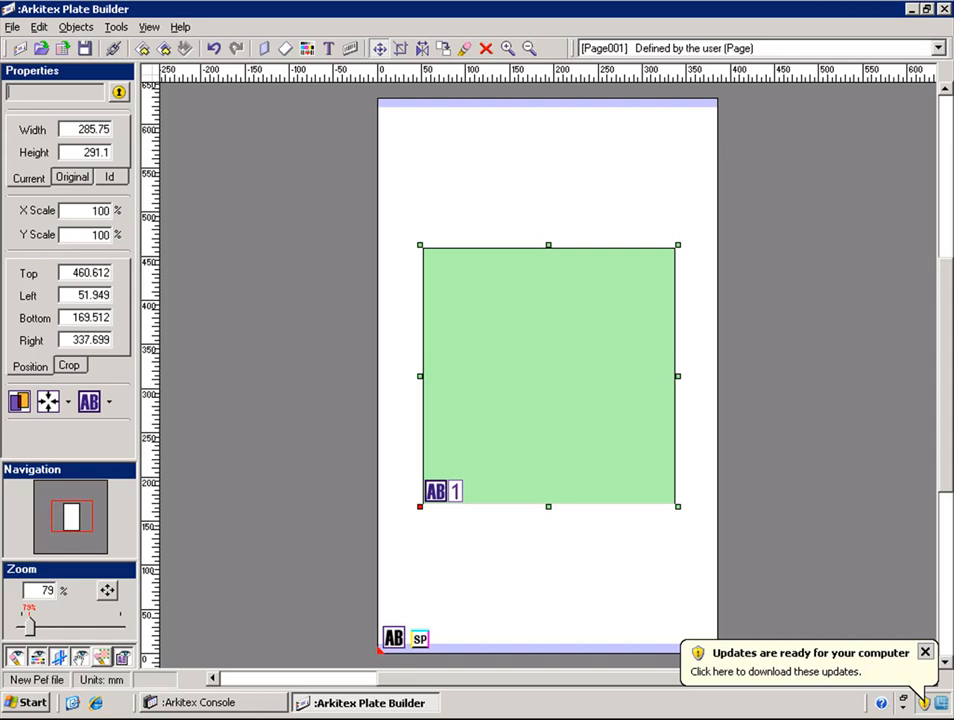
pyautogui.click(924, 701)
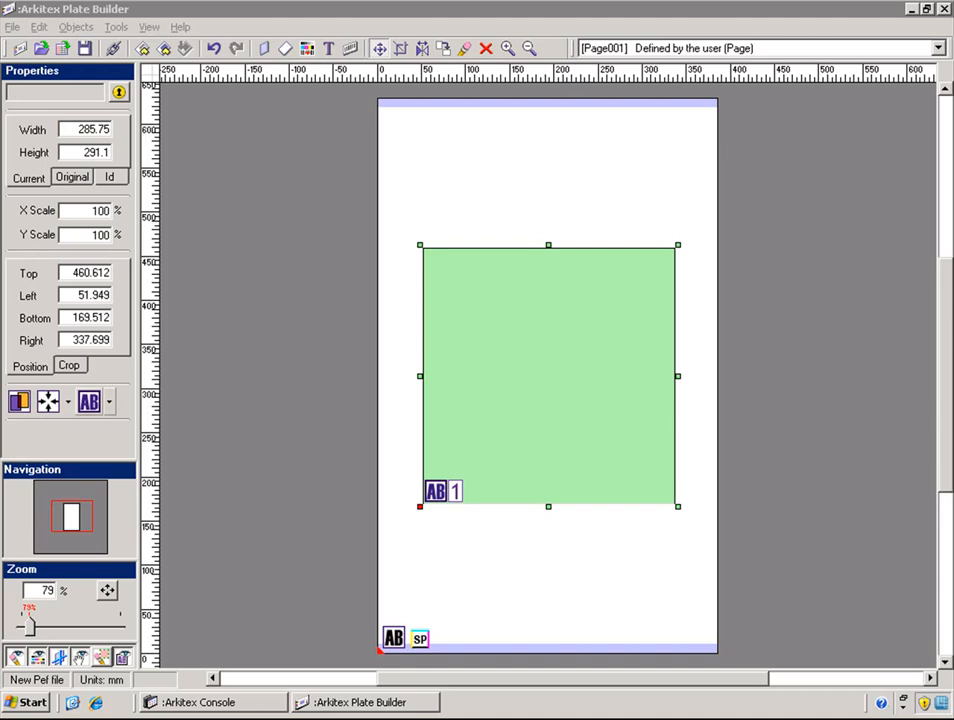
# Turn the page sideways by 90 degrees and position its bottom edge at 315 mm and left edge at 48.9 mm
pyautogui.click(109, 402)
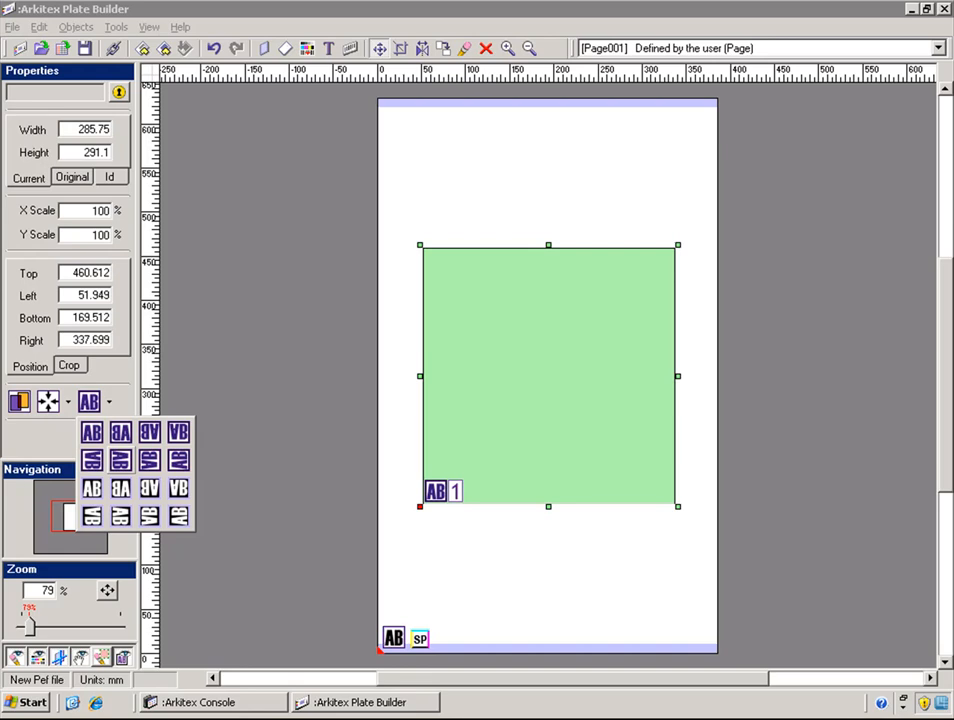
pyautogui.click(120, 460)
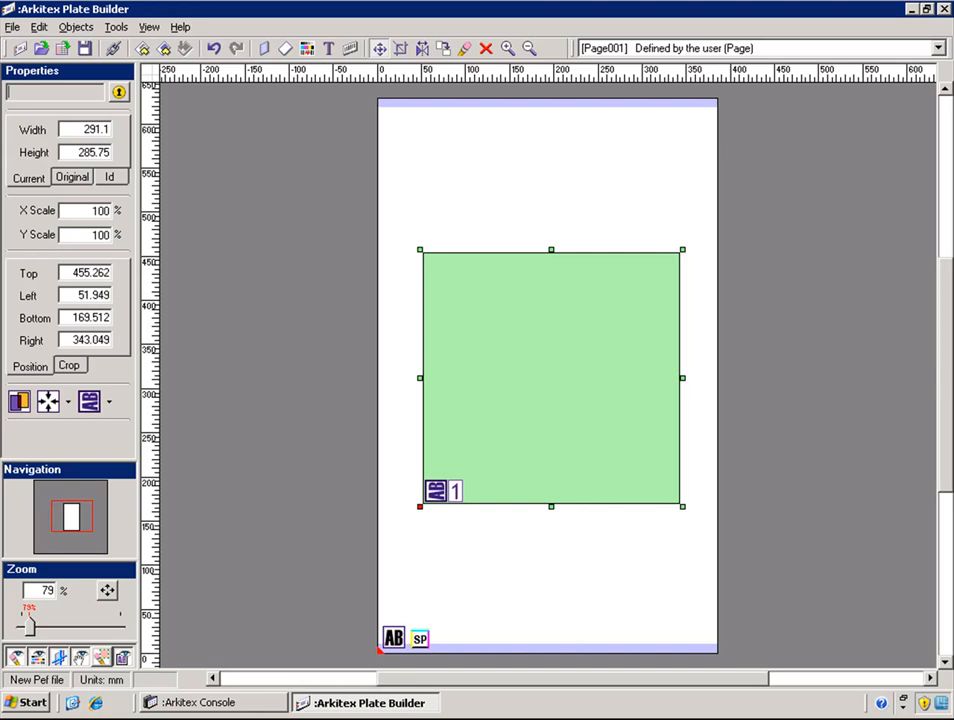
pyautogui.doubleClick(90, 317)
pyautogui.write('315')
pyautogui.press('Tab')
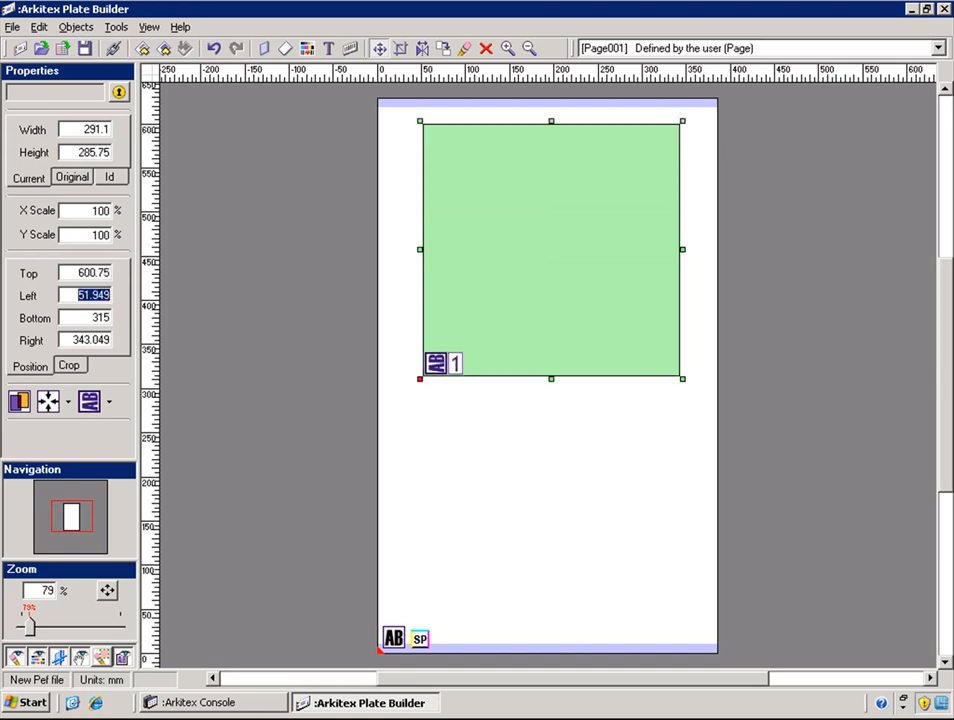
pyautogui.write('48.9')
pyautogui.press('Tab')
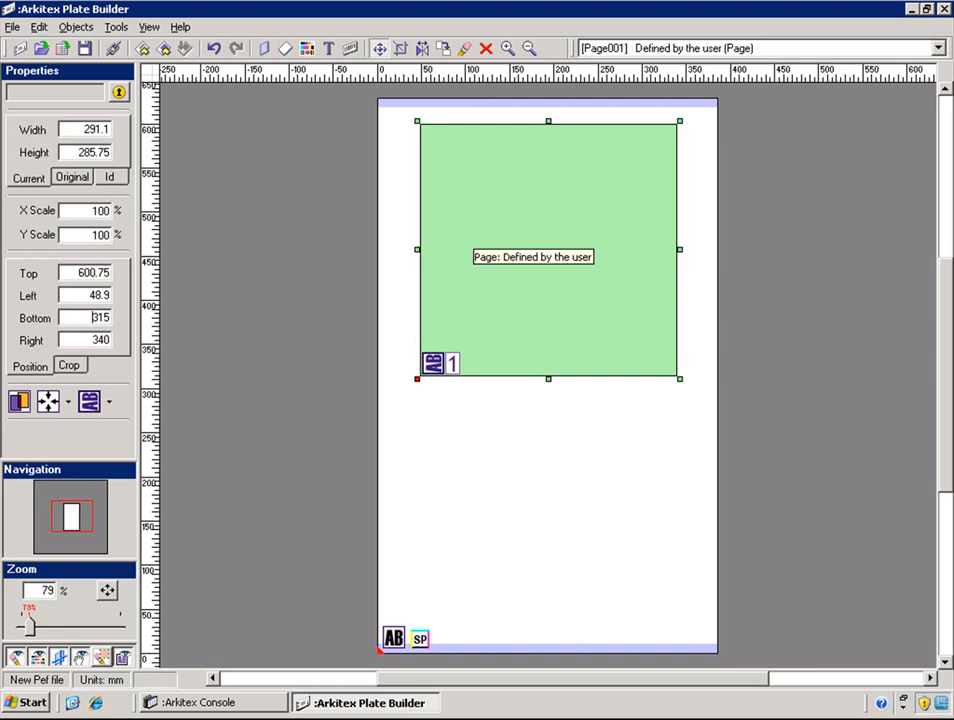
# Duplicate the positioned page on the plate by copying and pasting it
pyautogui.rightClick(520, 229)
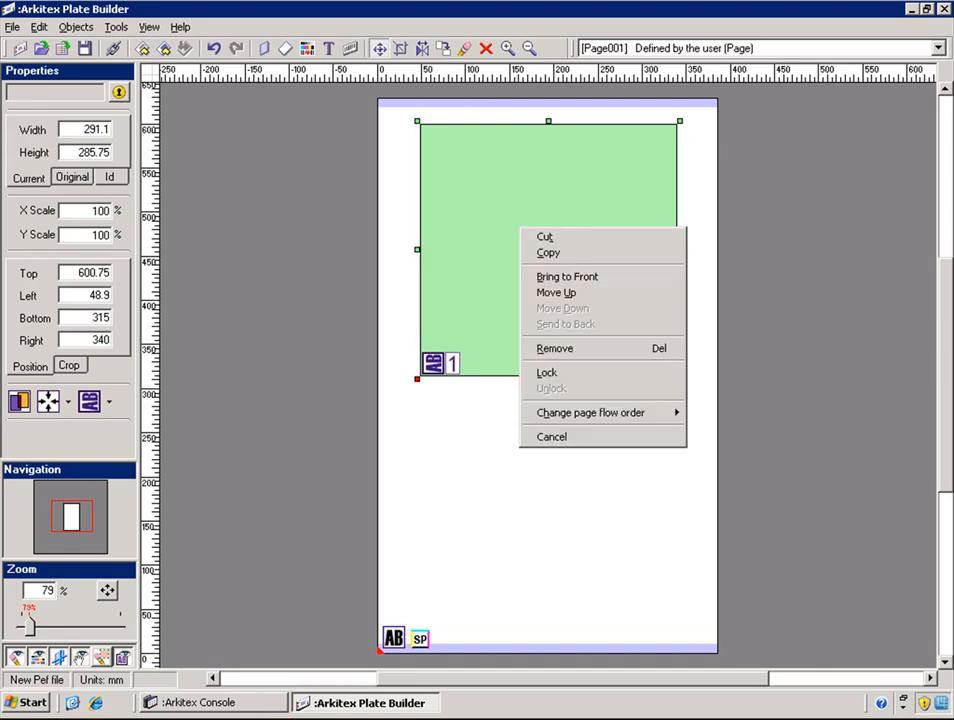
pyautogui.click(548, 253)
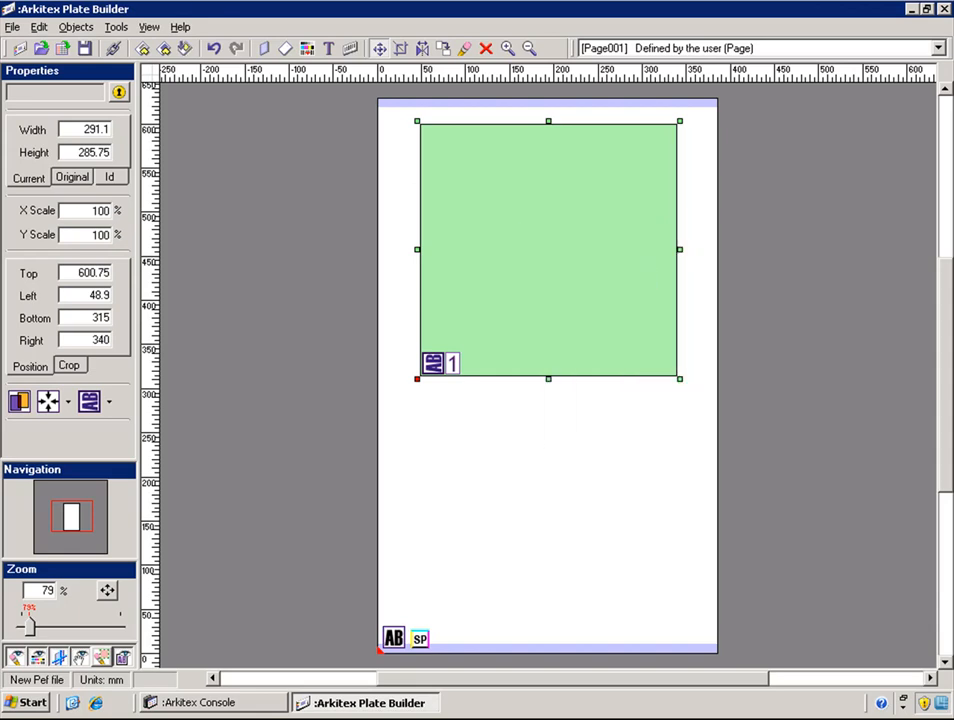
pyautogui.rightClick(506, 412)
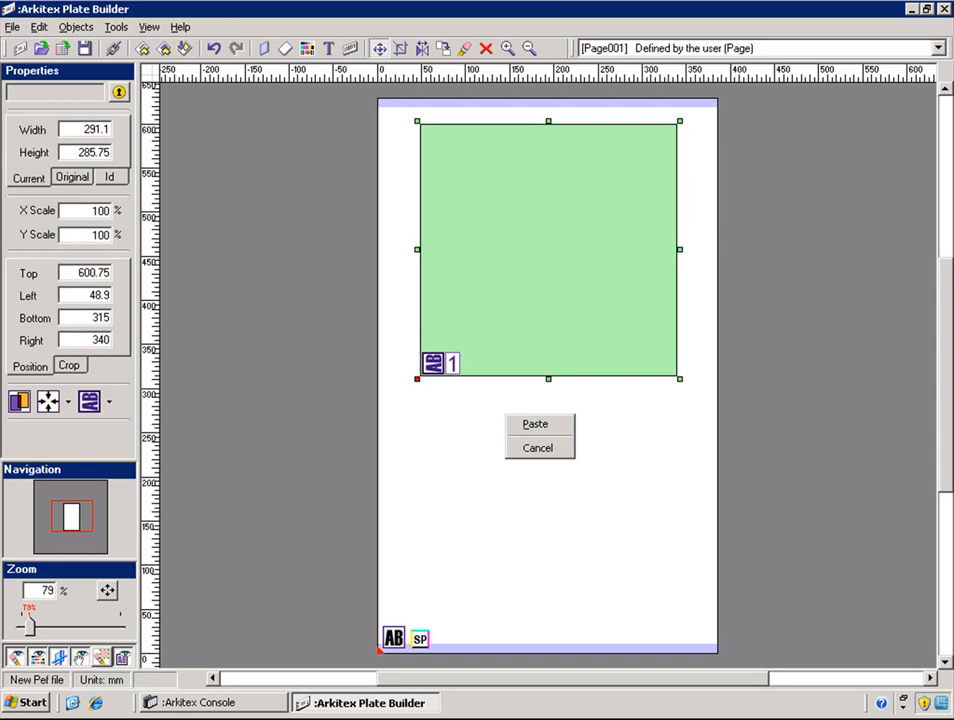
pyautogui.click(532, 424)
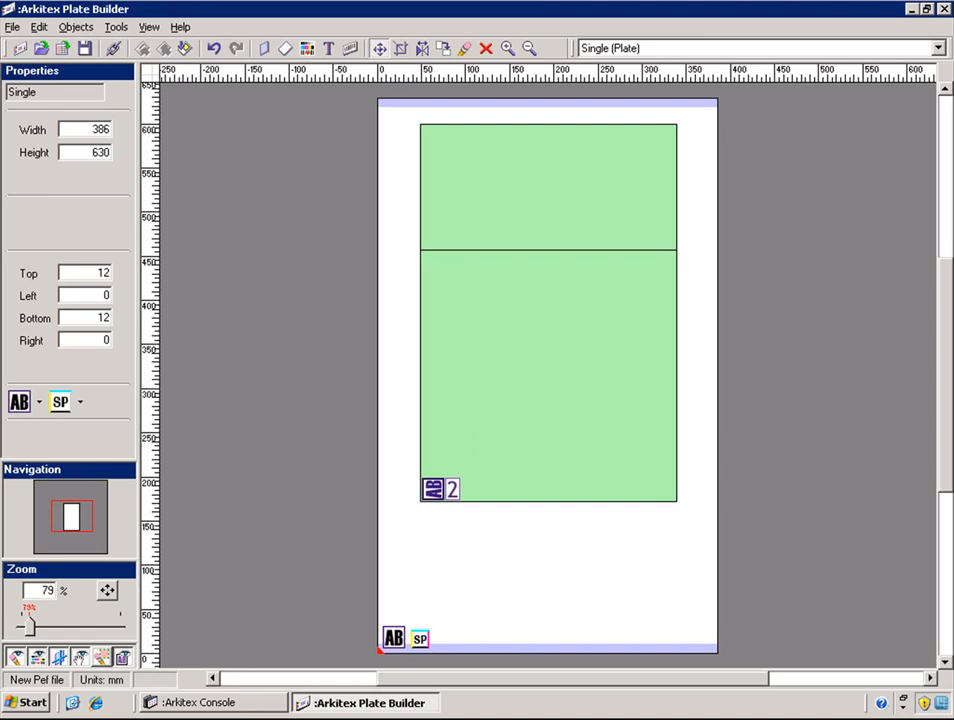
# Position the second page with its left edge at 48.9 mm and its top edge at 315 mm
pyautogui.click(548, 375)
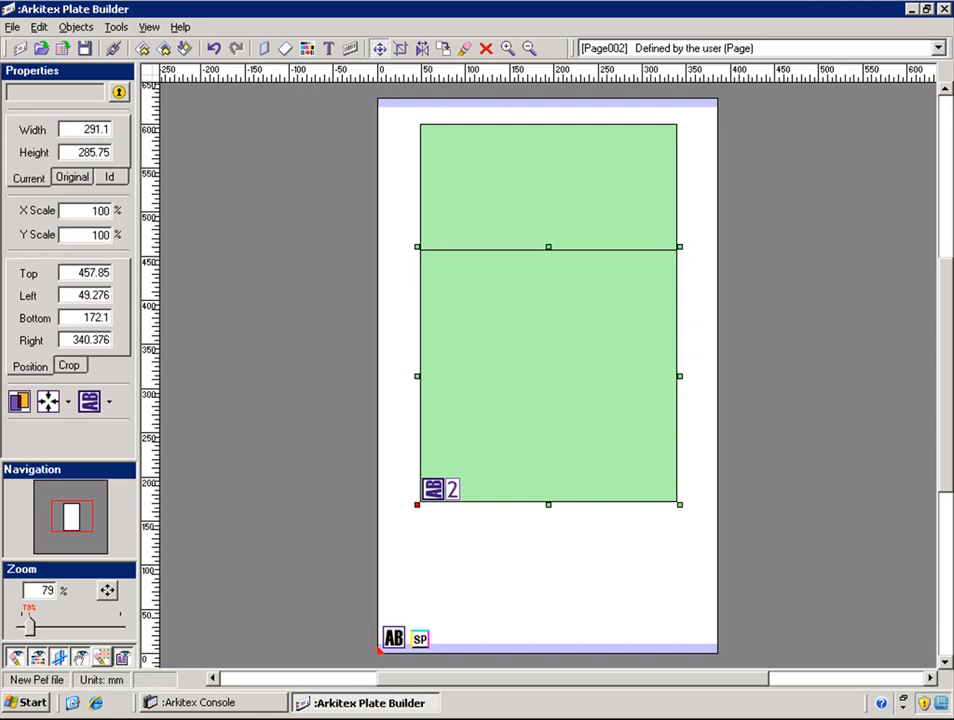
pyautogui.doubleClick(93, 295)
pyautogui.write('48.9')
pyautogui.press('Tab')
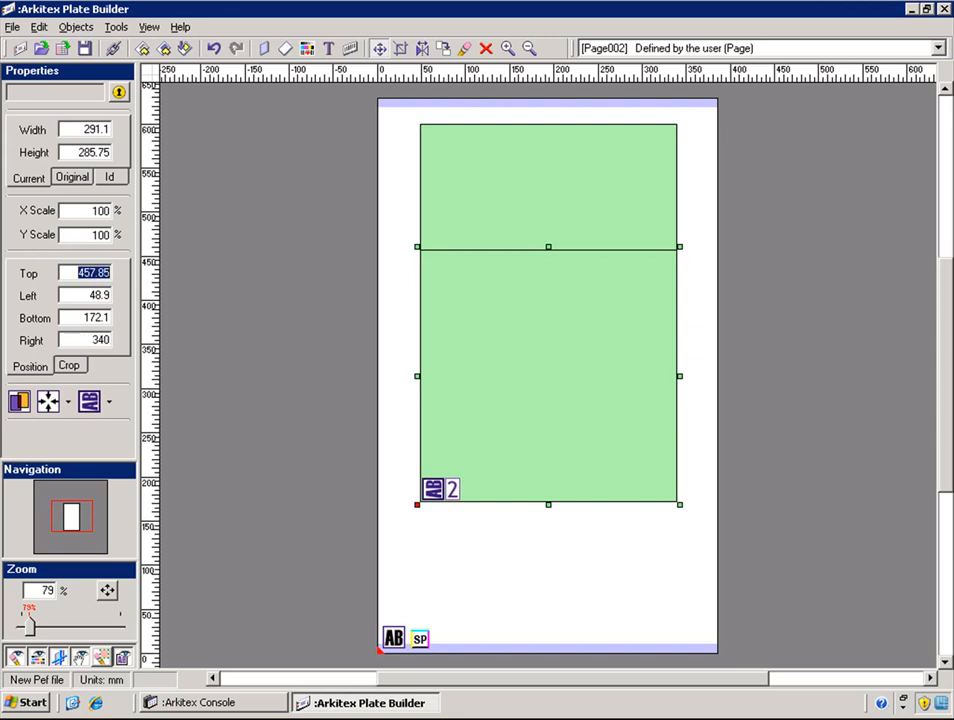
pyautogui.write('315')
pyautogui.press('Tab')
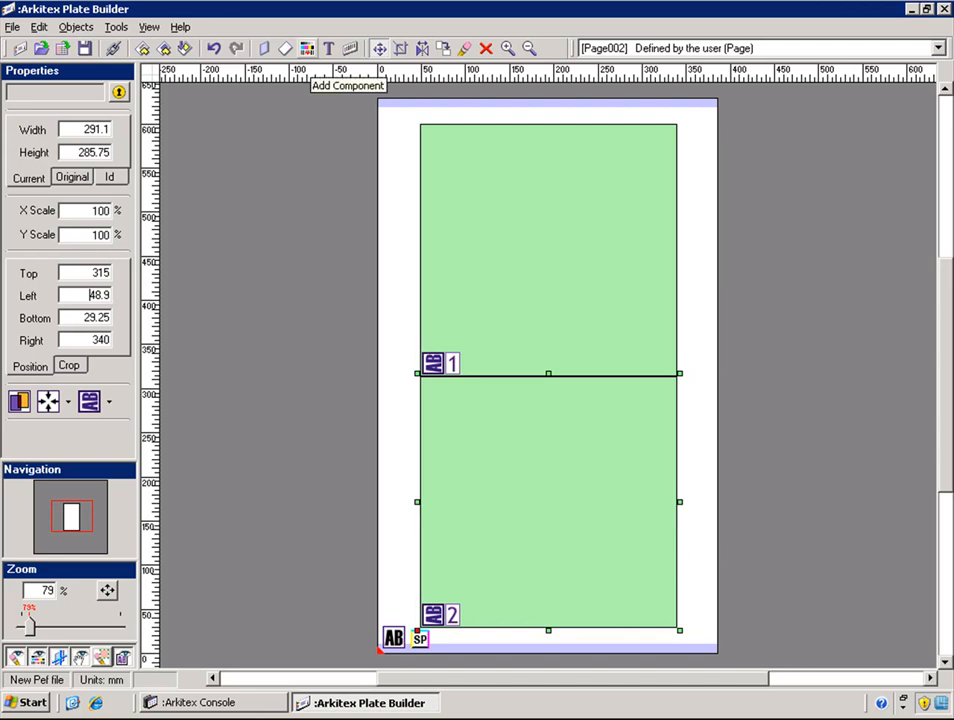
# Add the received component 1270regmark to the plate
pyautogui.click(306, 48)
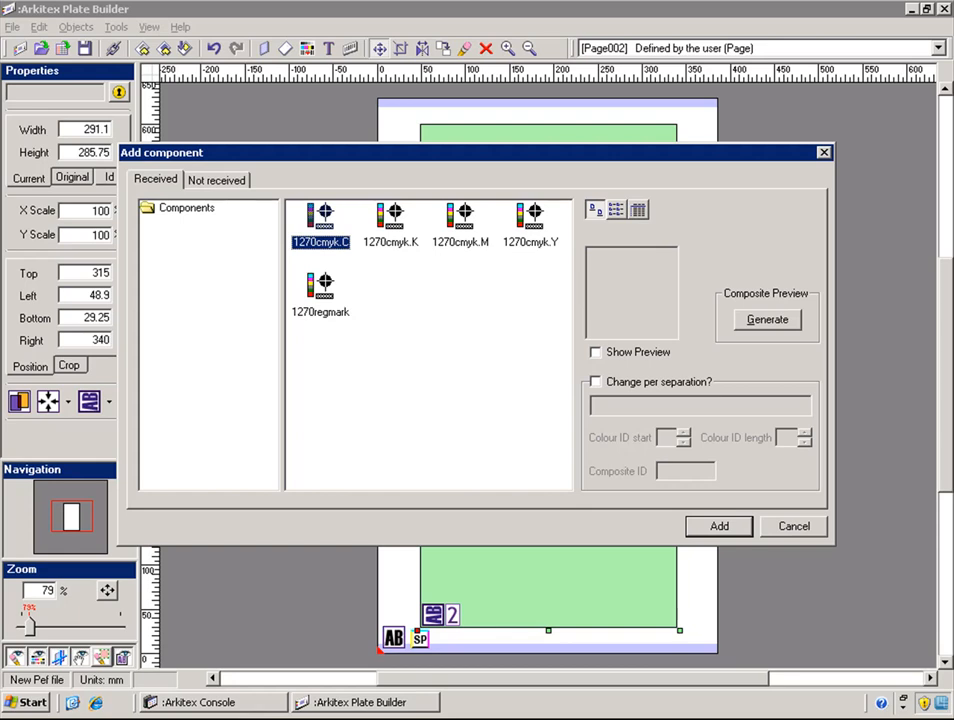
pyautogui.click(320, 311)
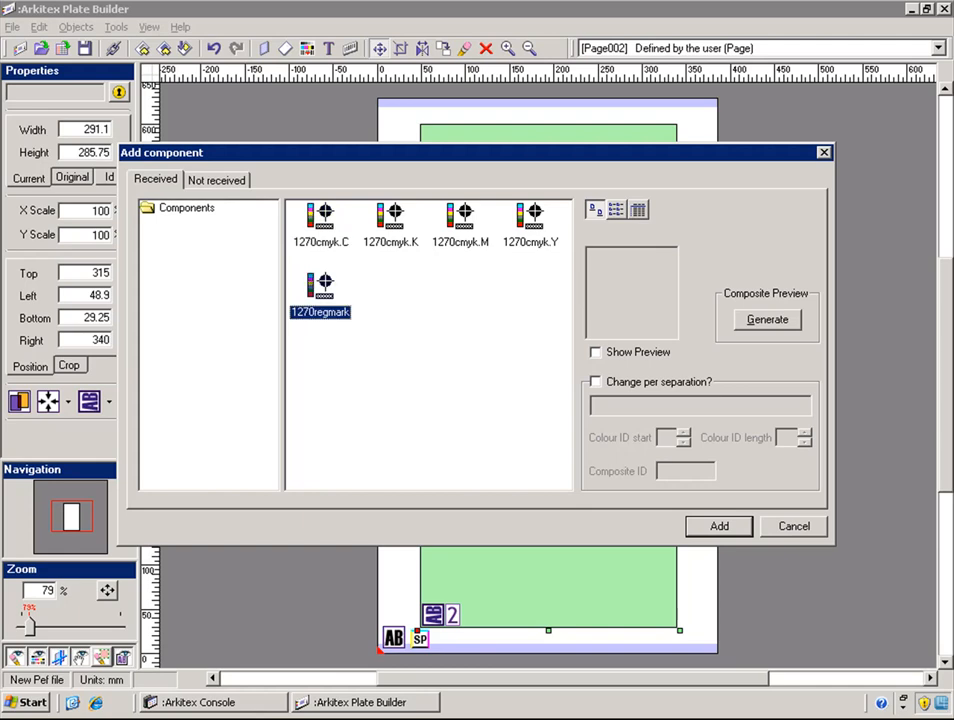
pyautogui.click(719, 525)
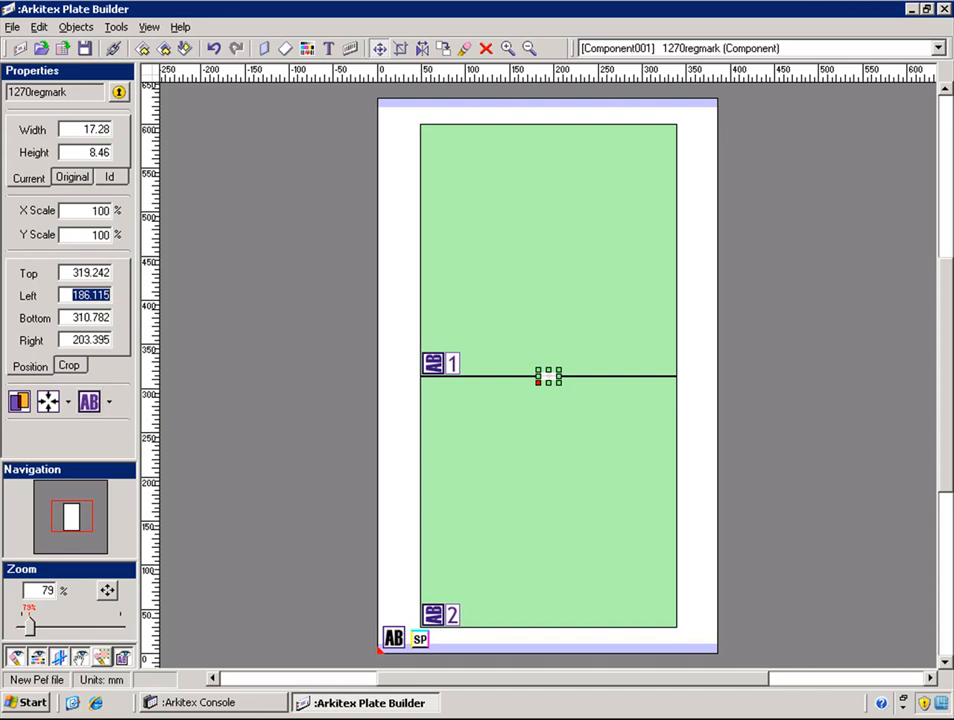
# Position the registration mark above page 1, with its top edge at 622.041 mm and left edge at 184.376 mm
pyautogui.click(90, 272)
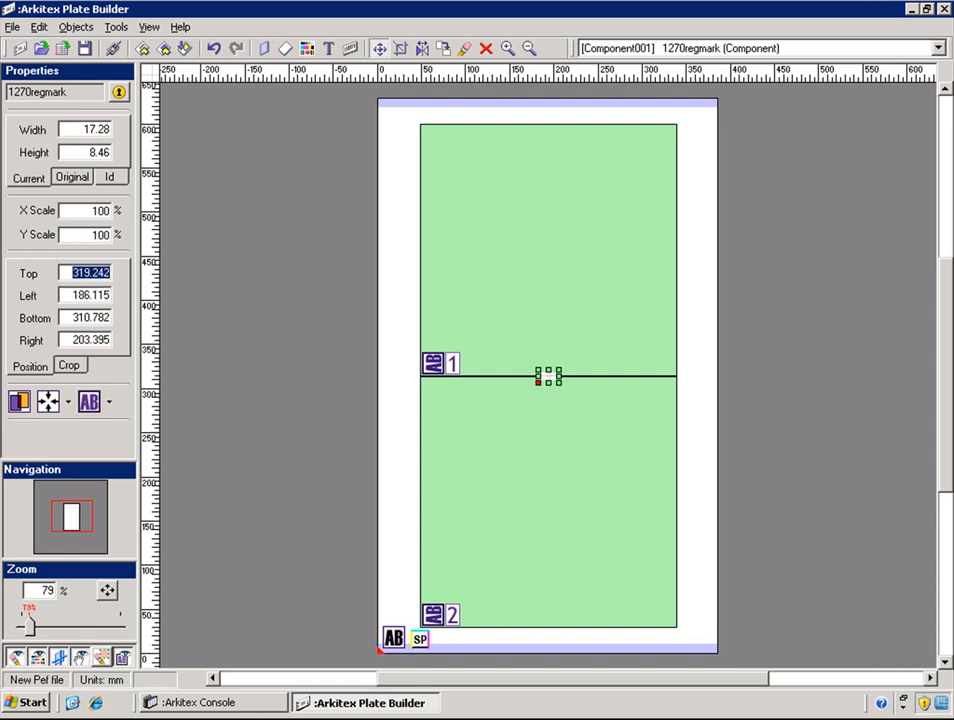
pyautogui.write('622.041')
pyautogui.press('Tab')
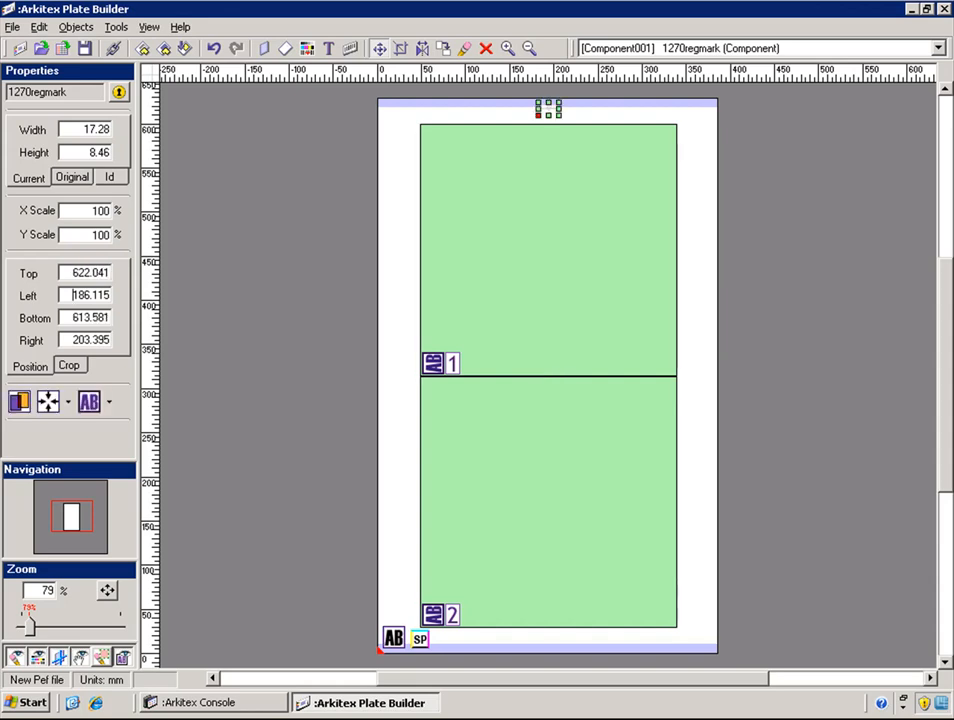
pyautogui.write('184.376')
pyautogui.click(73, 317)
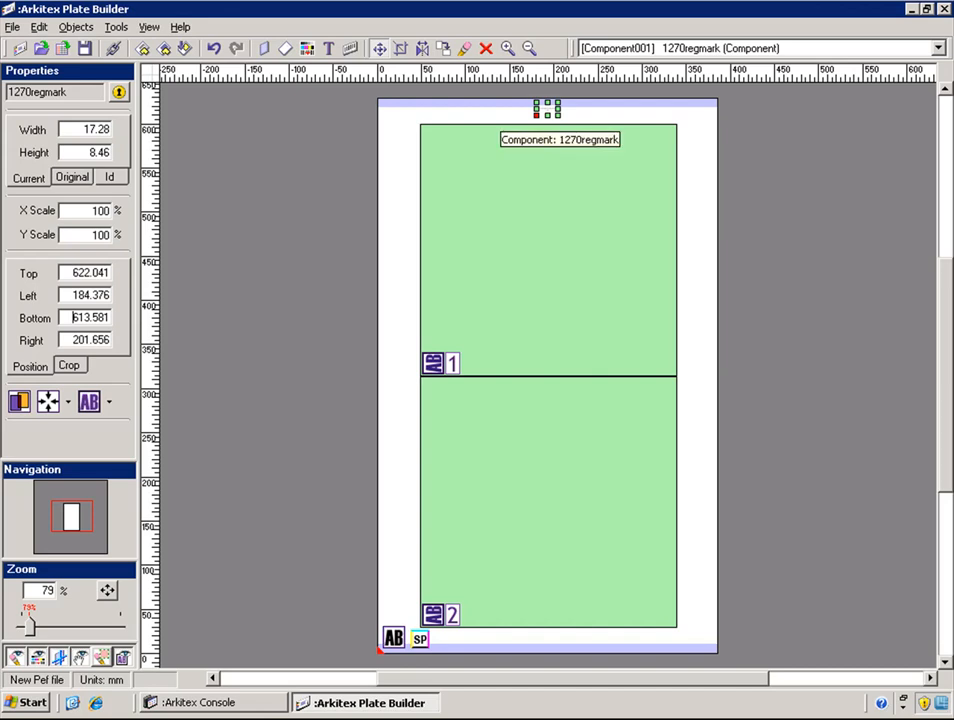
# Duplicate the registration mark above page 1 by copying and pasting it onto the plate
pyautogui.rightClick(546, 109)
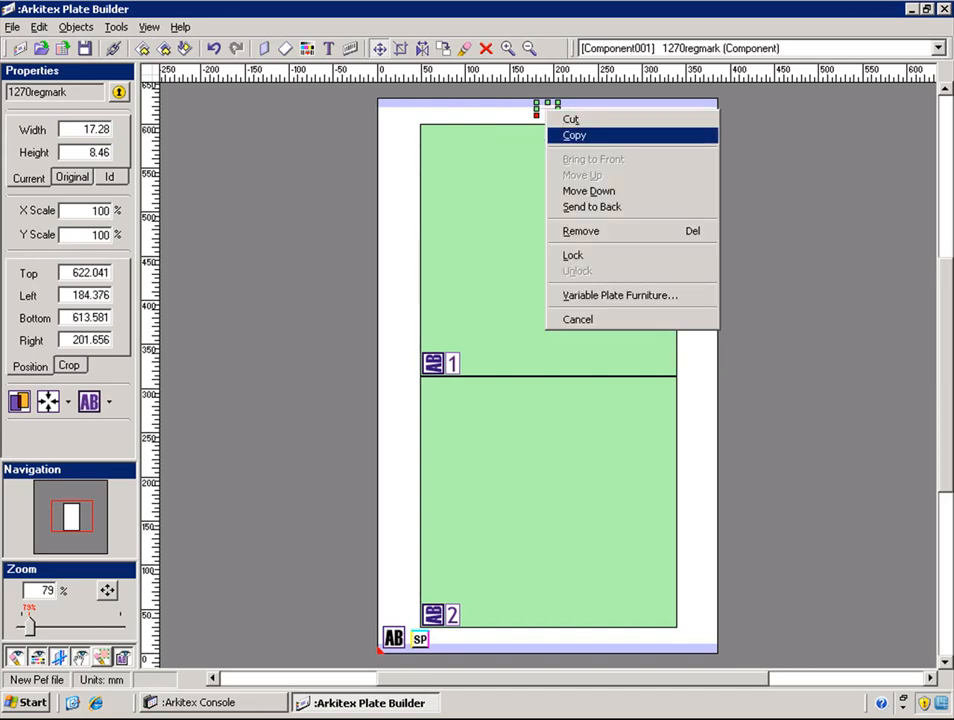
pyautogui.click(575, 135)
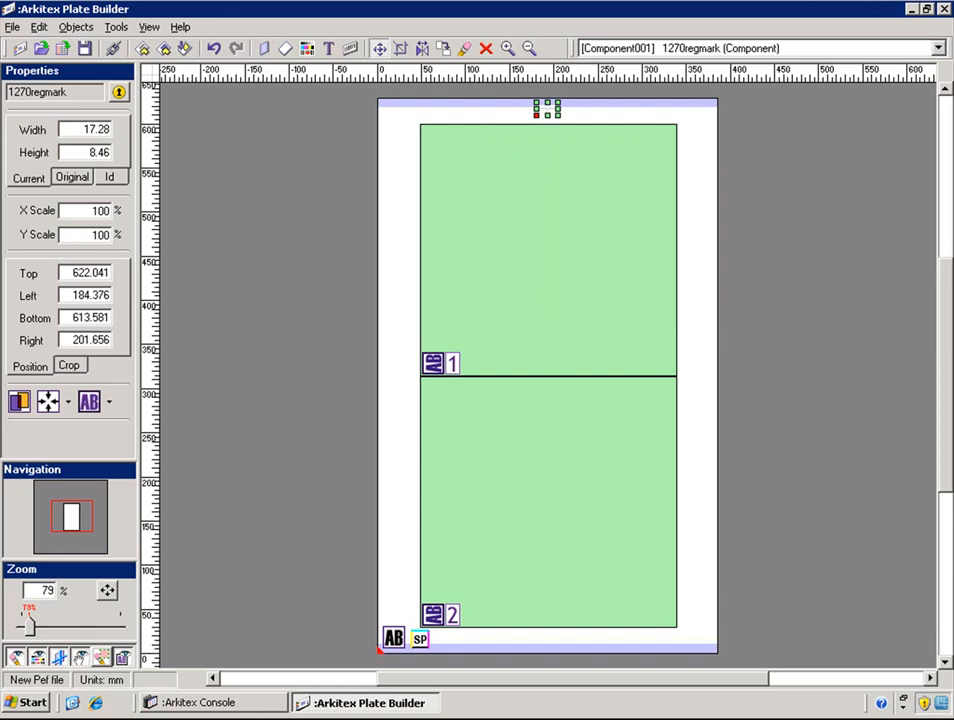
pyautogui.rightClick(403, 381)
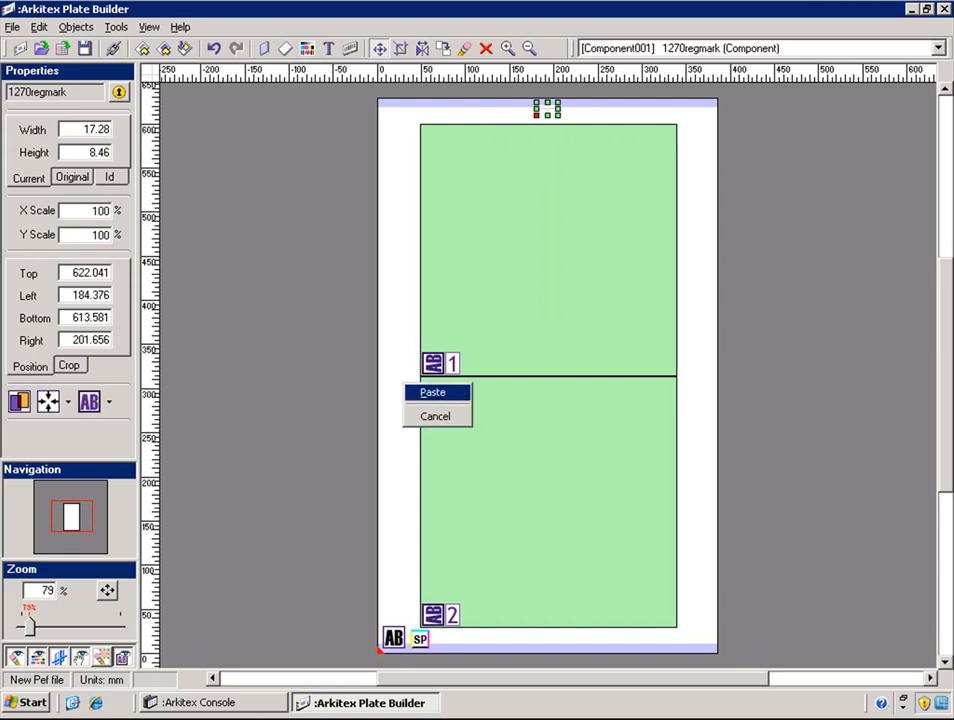
pyautogui.click(425, 392)
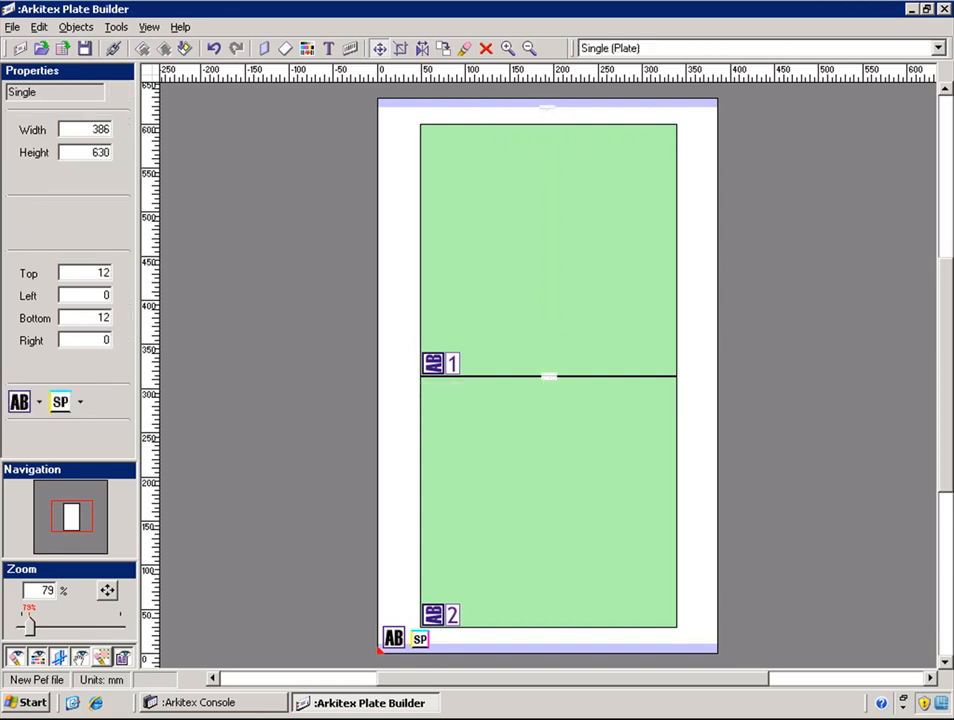
# Position the copied registration mark below page 2, with its top edge at 15.92 mm and left edge at 184.376 mm
pyautogui.click(548, 376)
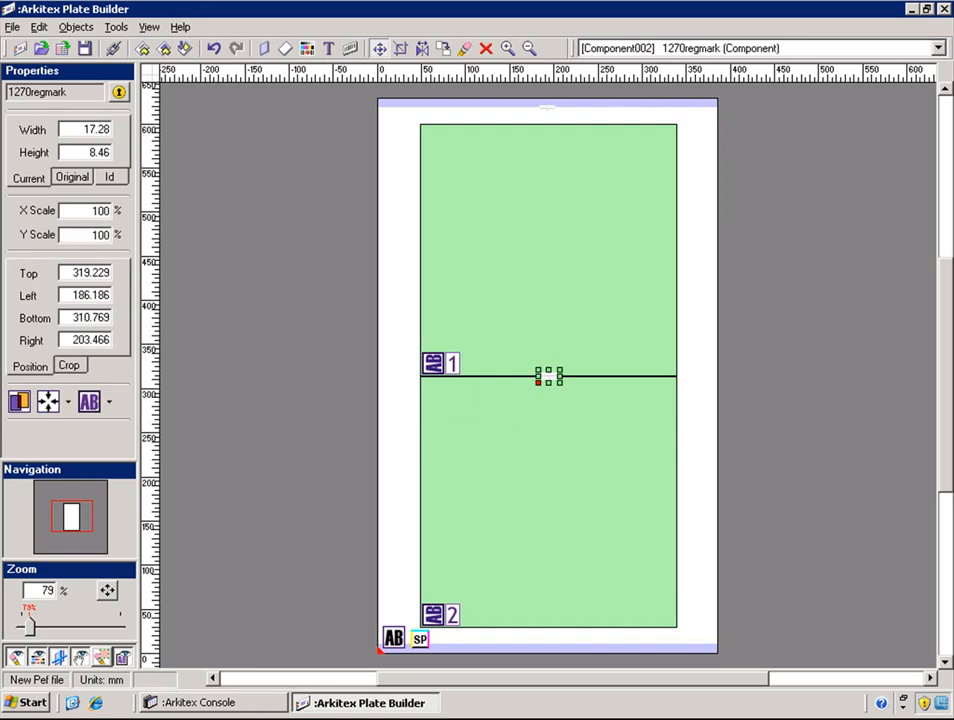
pyautogui.doubleClick(90, 272)
pyautogui.write('15.92')
pyautogui.press('Tab')
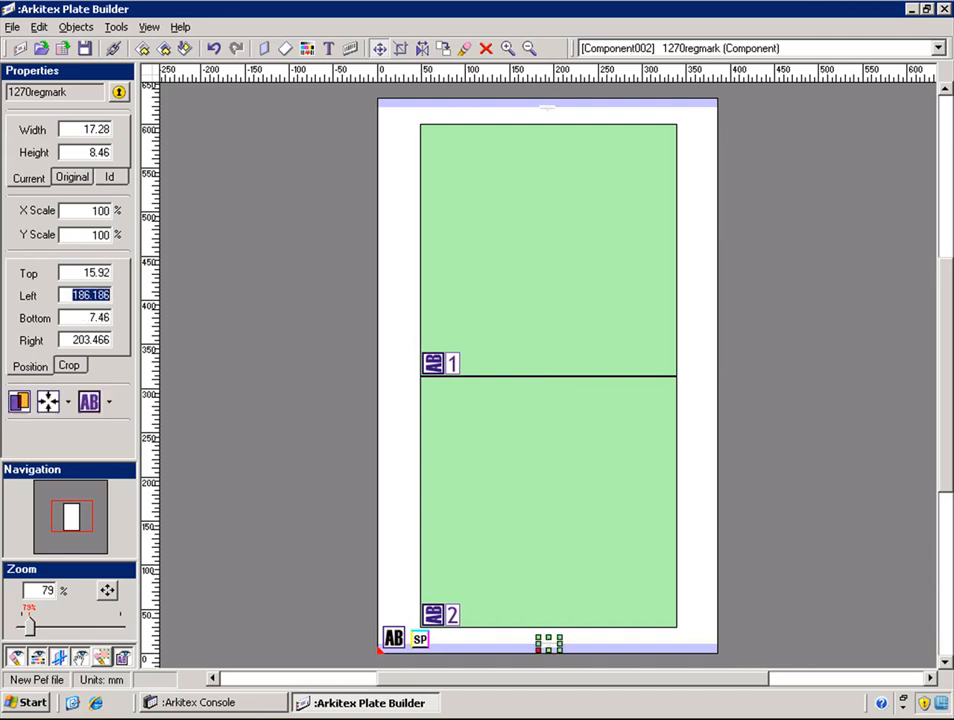
pyautogui.write('184.376')
pyautogui.click(89, 317)
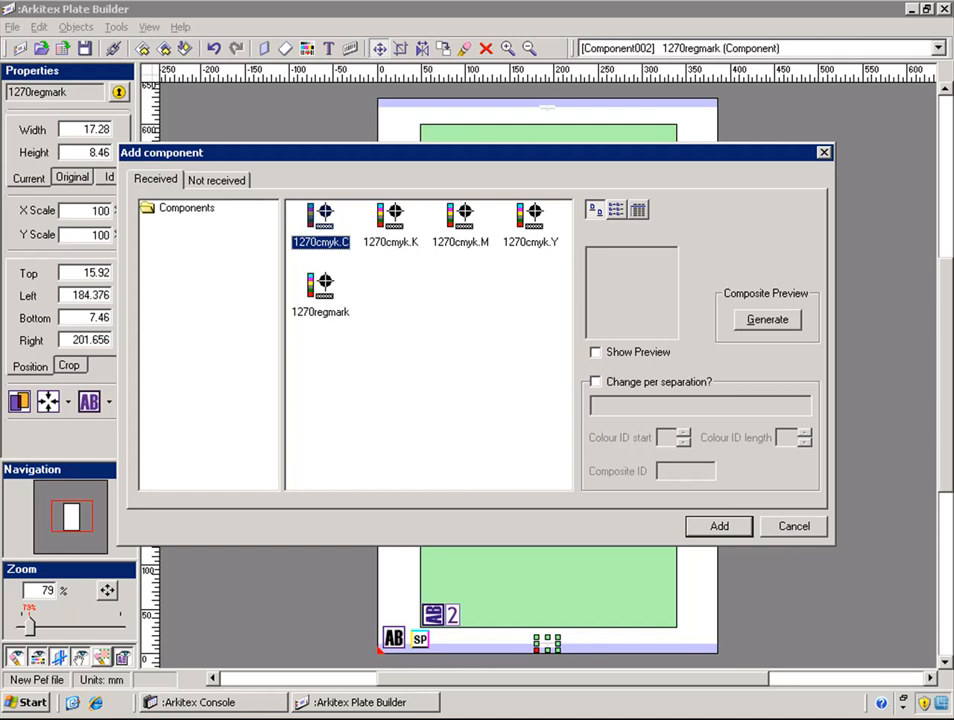
# Generate a composite preview from the received components 1270cmyk.C, 1270cmyk.K, 1270cmyk.M and 1270cmyk.Y, with Cyan assigned to 1270cmyk.C
pyautogui.keyDown('ctrl'); pyautogui.click(390, 241); pyautogui.keyUp('ctrl')
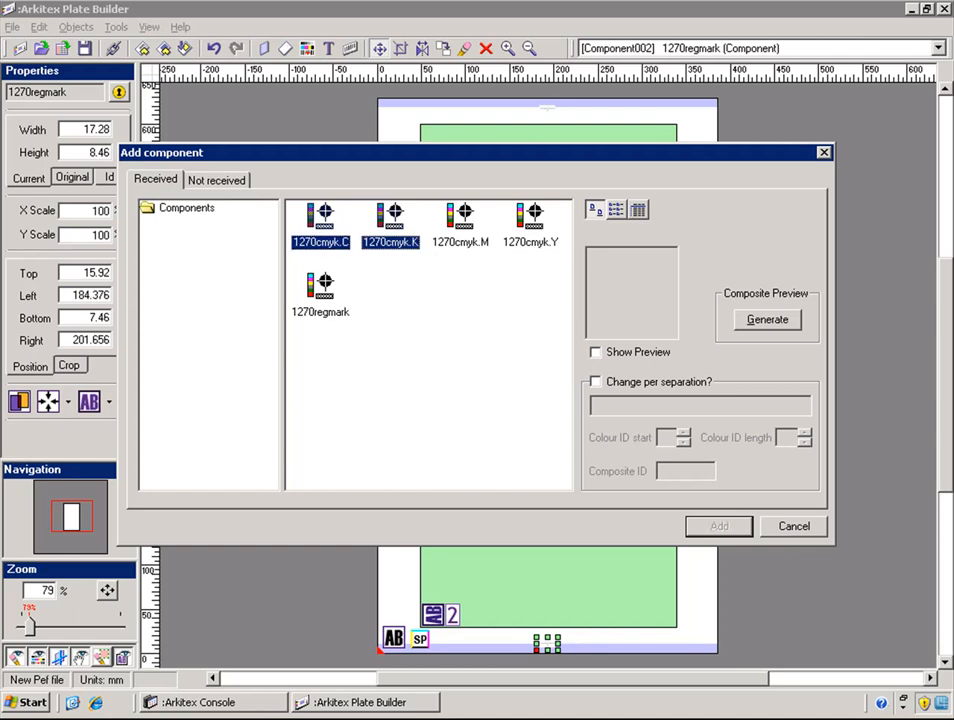
pyautogui.keyDown('ctrl'); pyautogui.click(460, 241); pyautogui.keyUp('ctrl')
pyautogui.keyDown('ctrl'); pyautogui.click(530, 241); pyautogui.keyUp('ctrl')
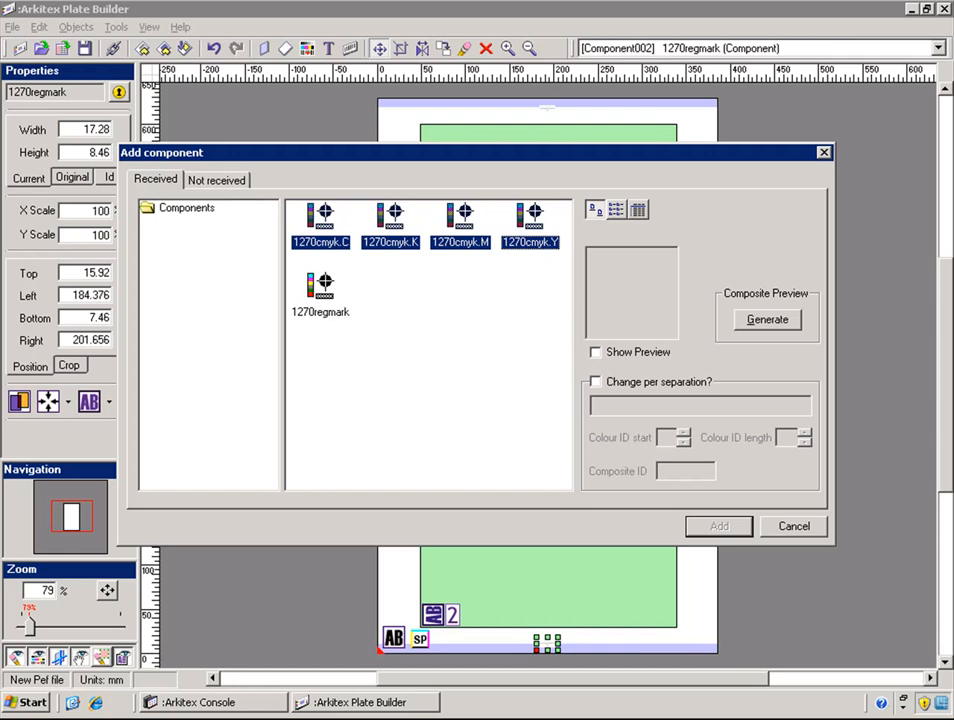
pyautogui.click(767, 319)
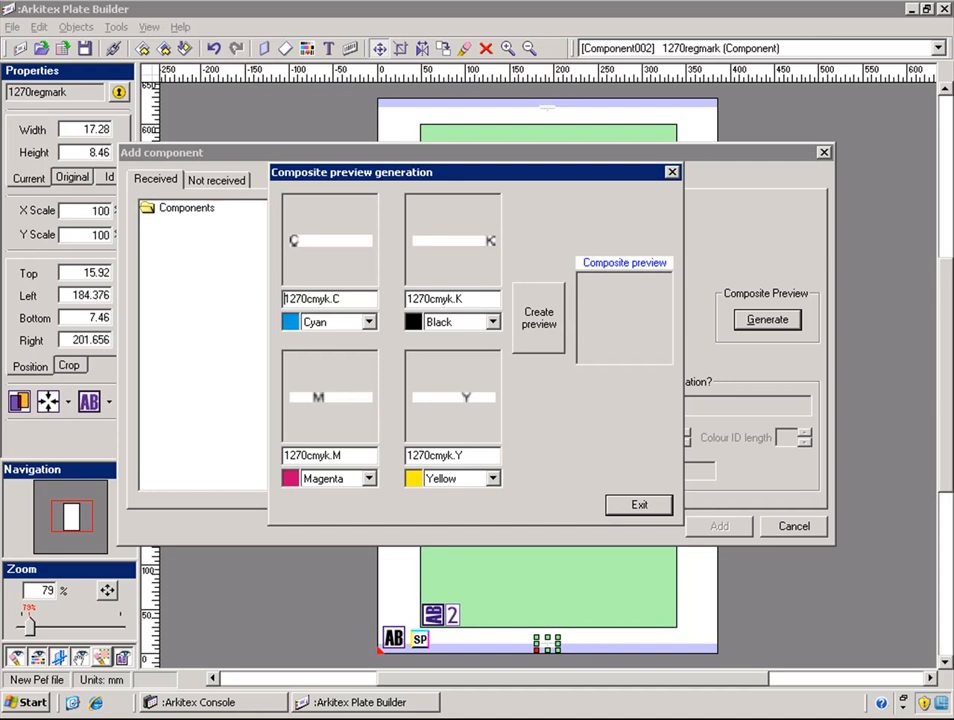
pyautogui.click(369, 322)
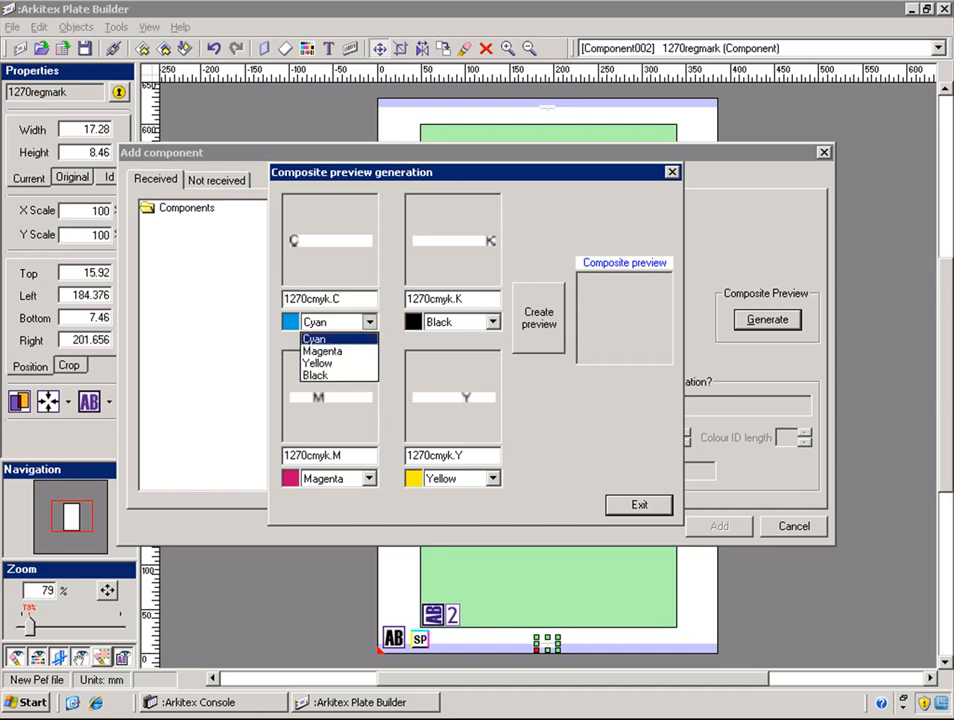
pyautogui.click(315, 339)
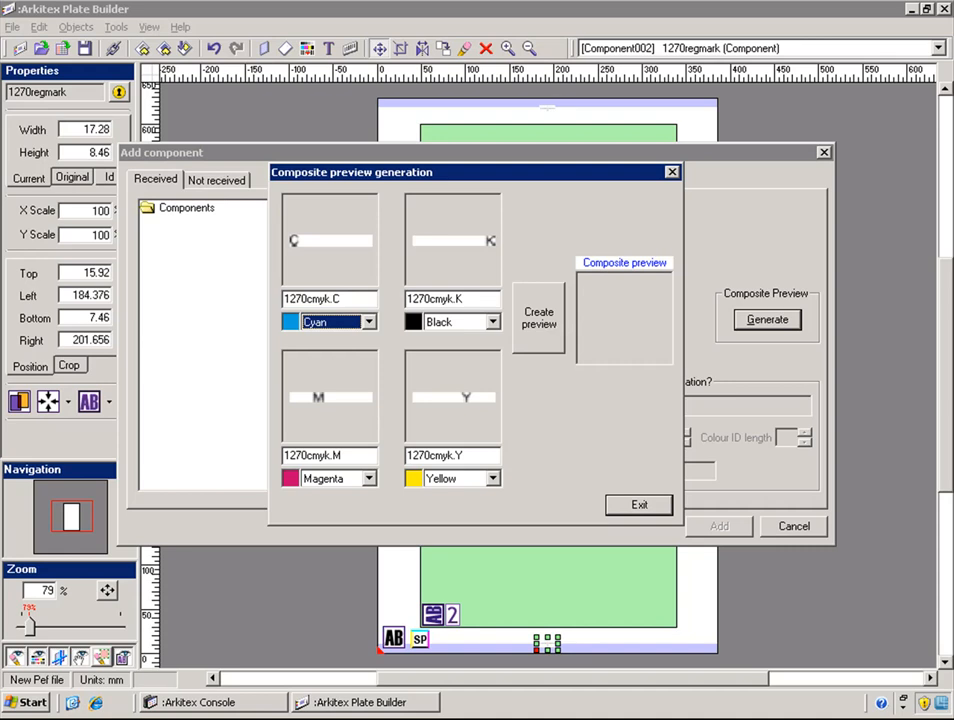
pyautogui.click(538, 317)
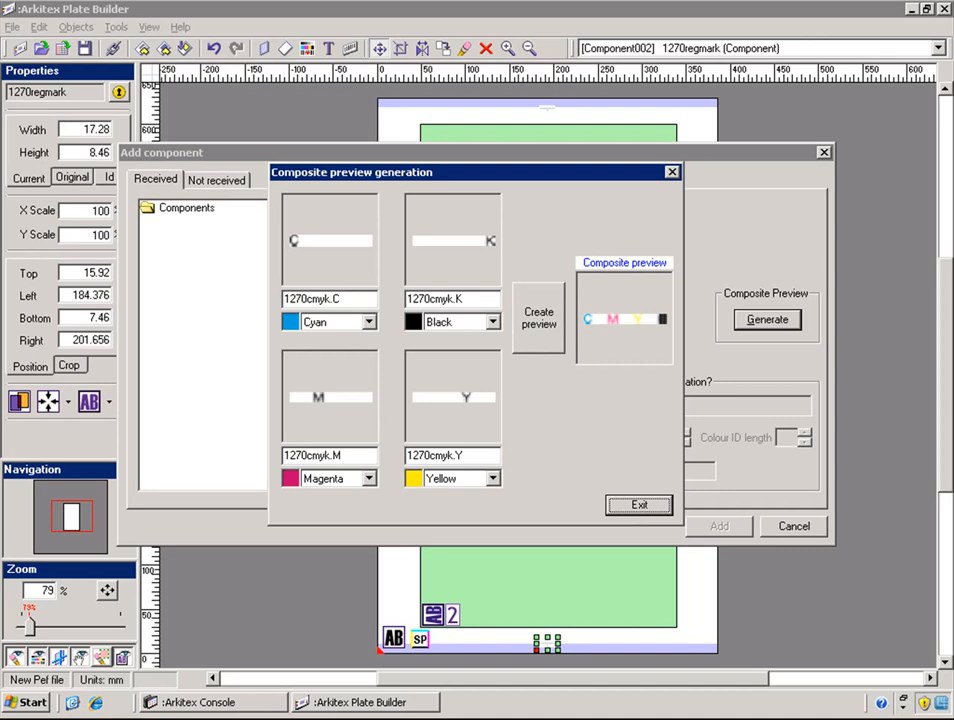
pyautogui.press('Return')
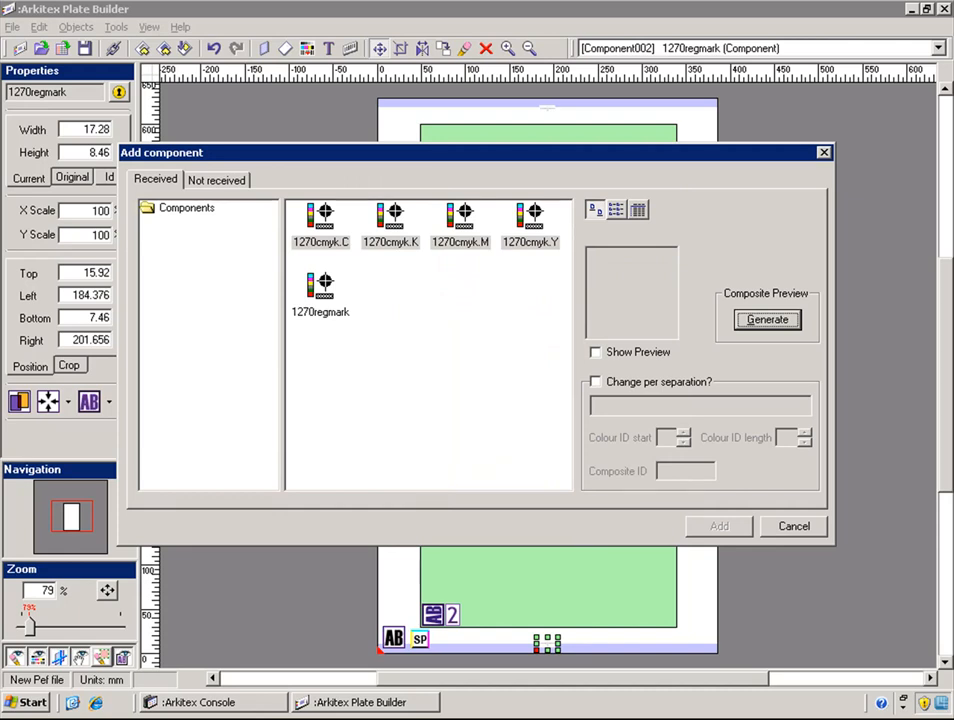
# Add the 1270cmyk.Y component as changing per separation, with colour ID start 10 and colour ID length 1
pyautogui.click(596, 381)
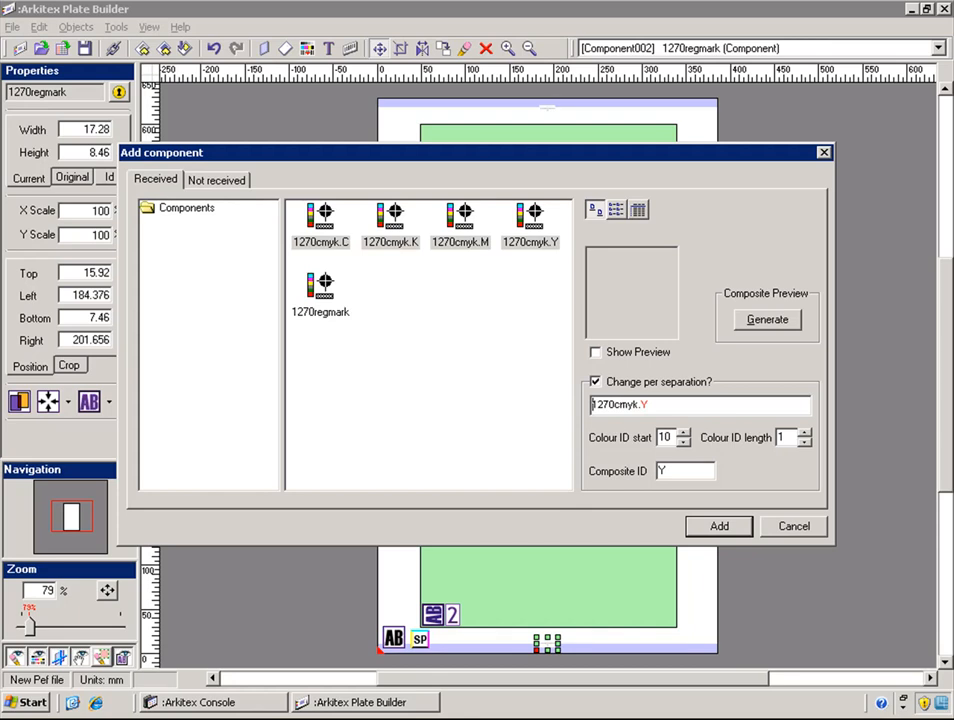
pyautogui.click(683, 442)
pyautogui.click(683, 432)
pyautogui.click(718, 525)
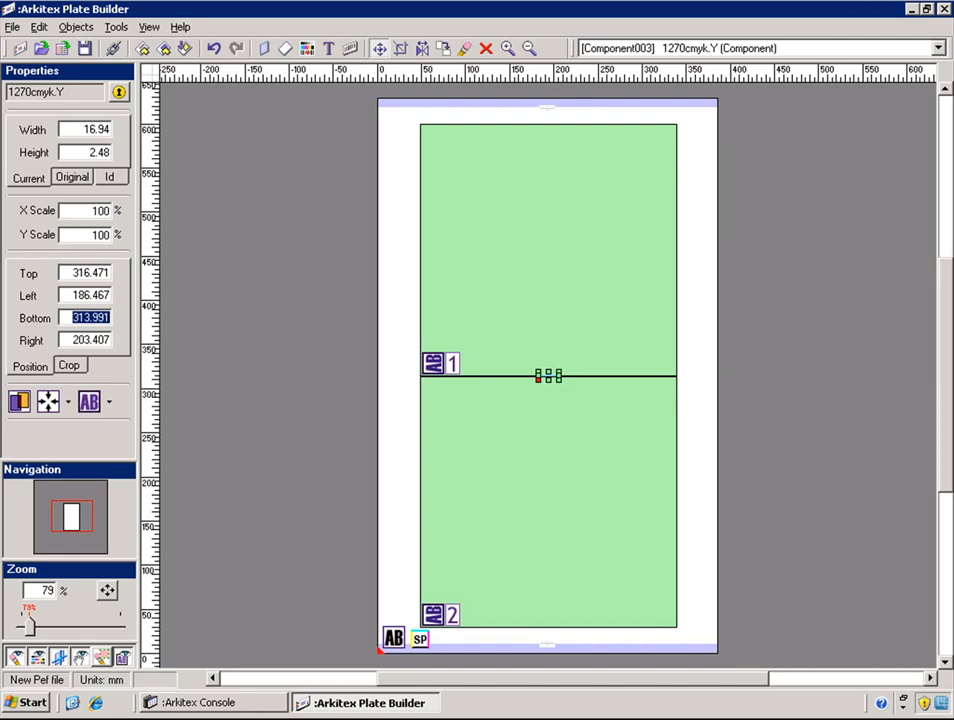
# Position the 1270cmyk.Y component with its top edge at 8.43 mm and its left edge at 315 mm
pyautogui.click(90, 272)
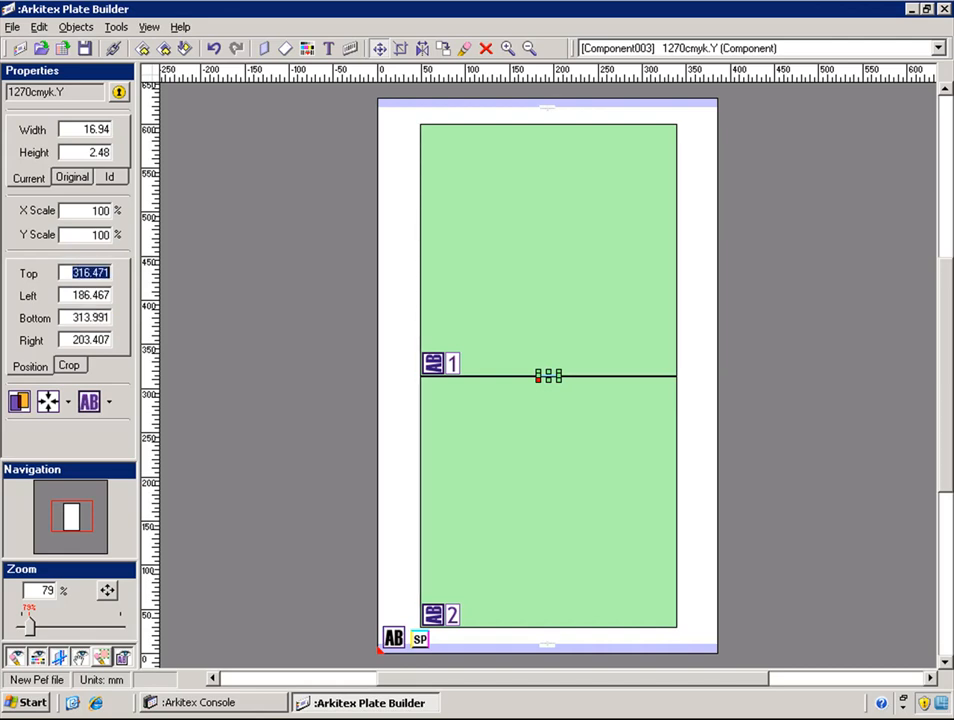
pyautogui.write('8.43')
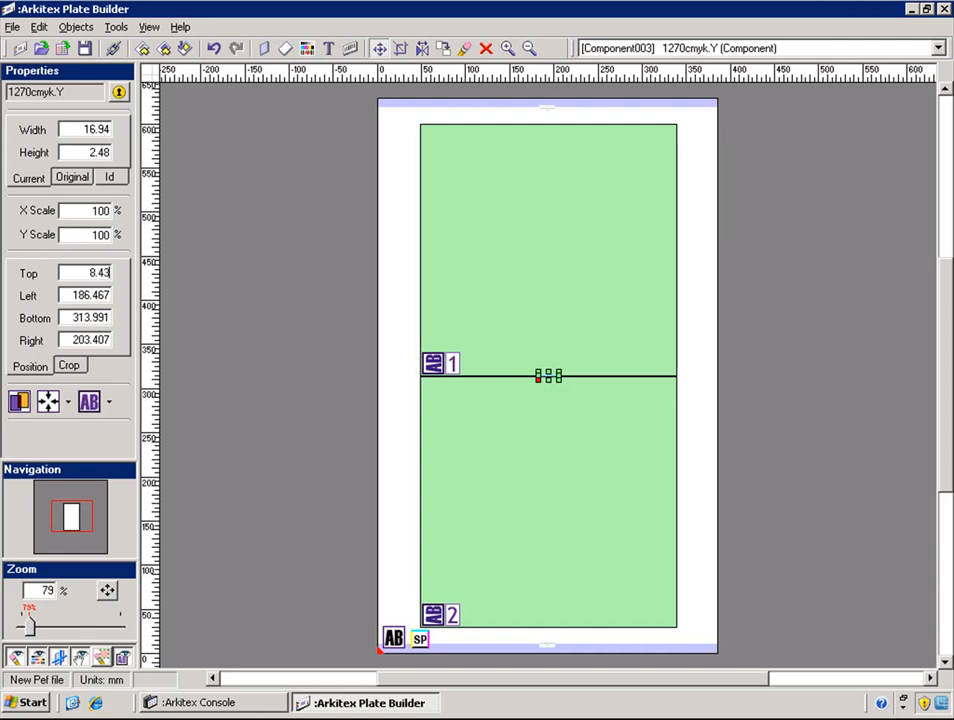
pyautogui.press('Tab')
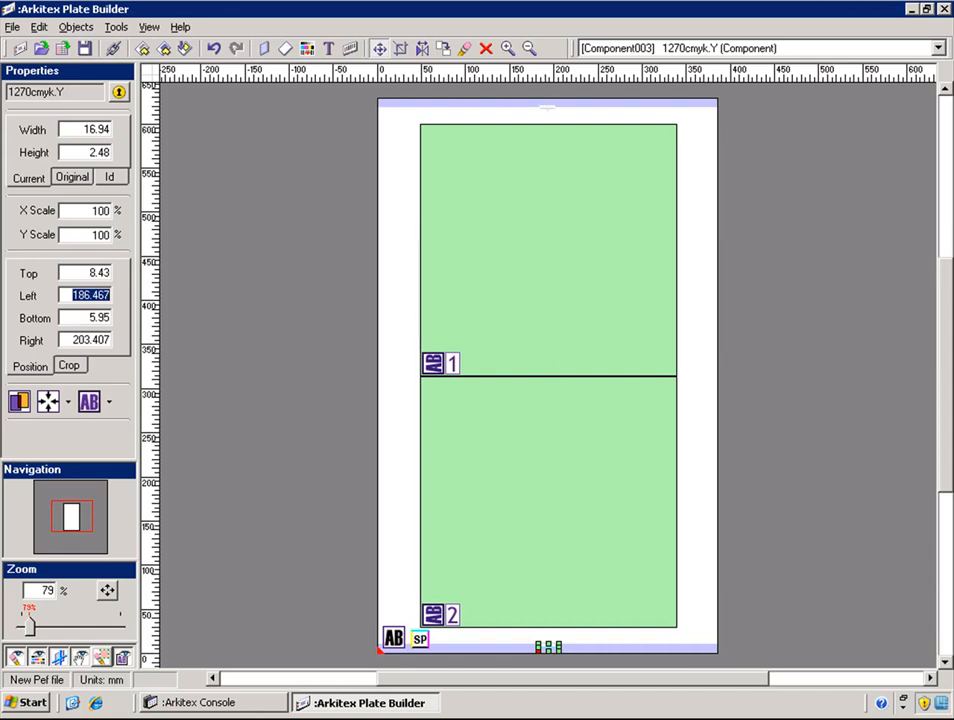
pyautogui.write('315')
pyautogui.press('Tab')
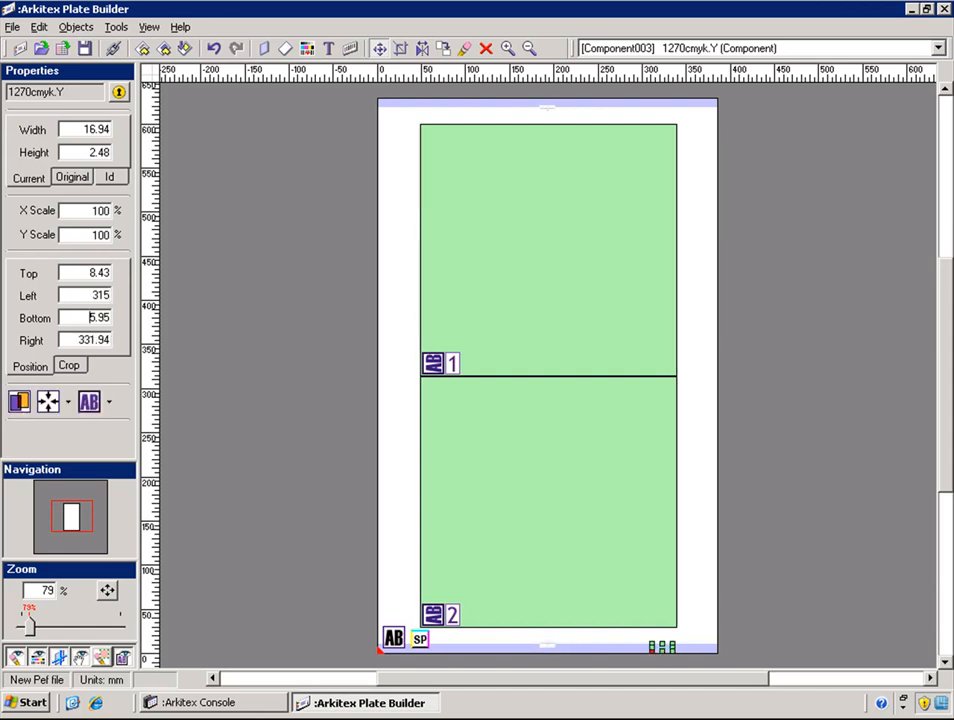
# Add a text label to the plate using the sheet output filename variable %0f
pyautogui.click(328, 48)
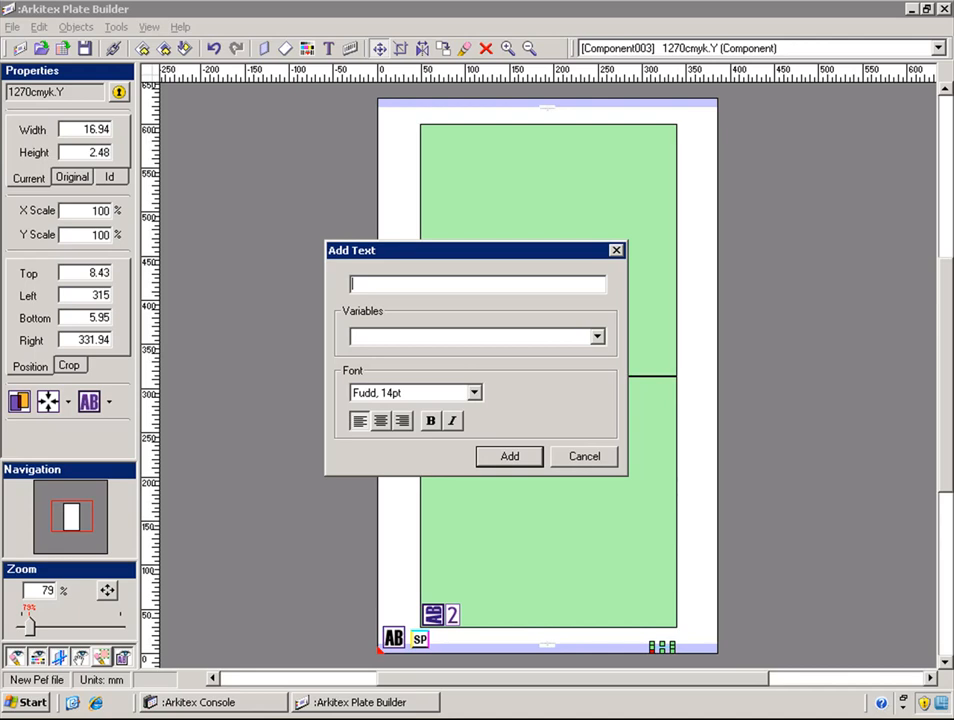
pyautogui.click(597, 336)
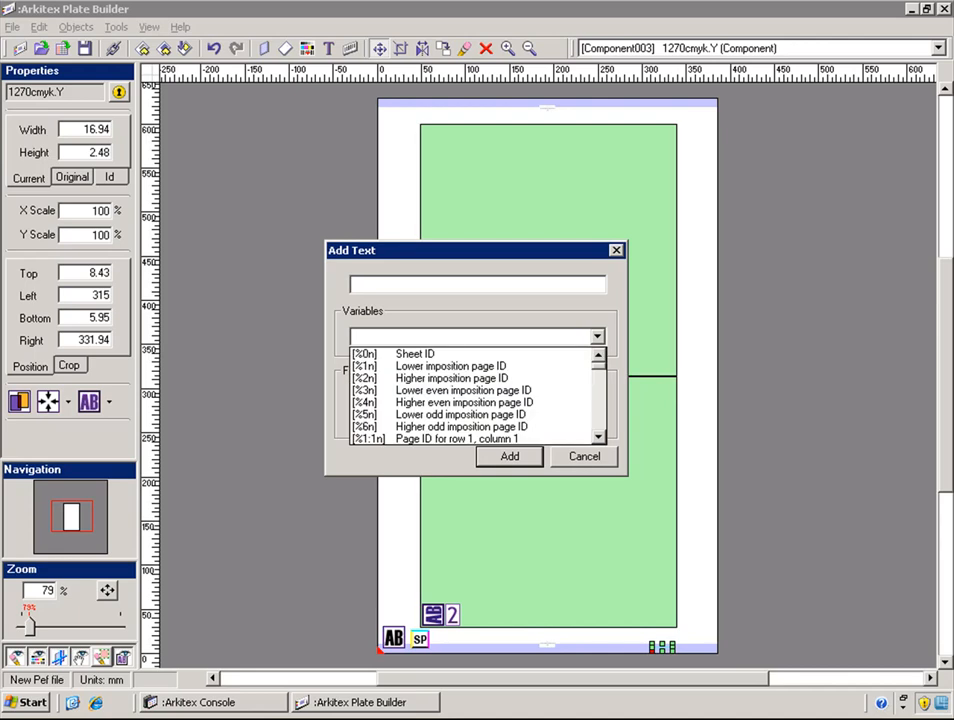
pyautogui.click(598, 437)
pyautogui.click(598, 437)
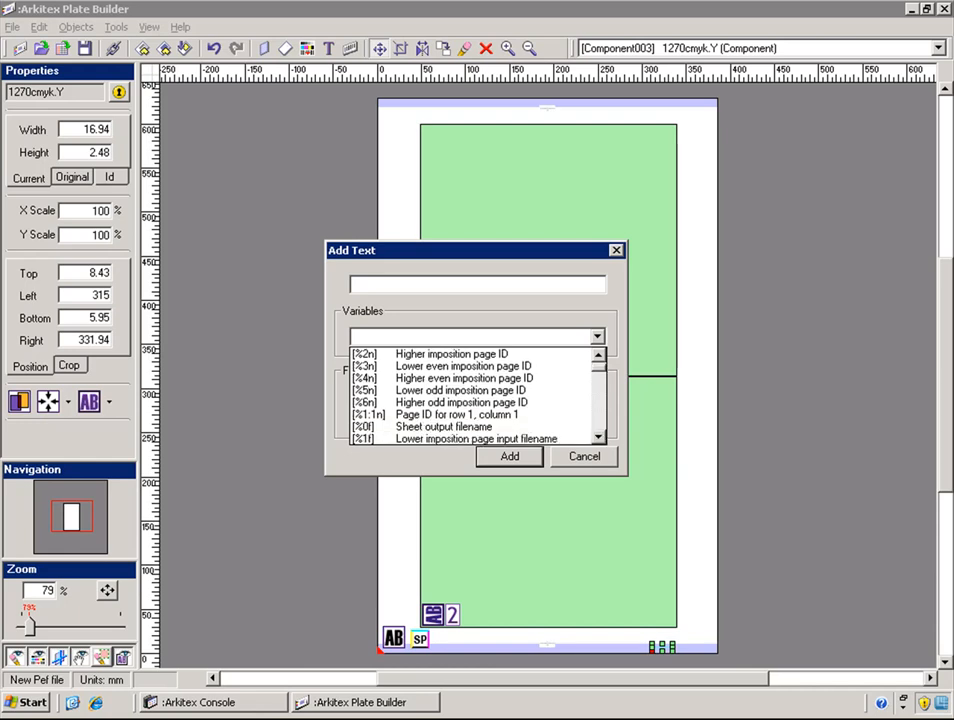
pyautogui.click(598, 437)
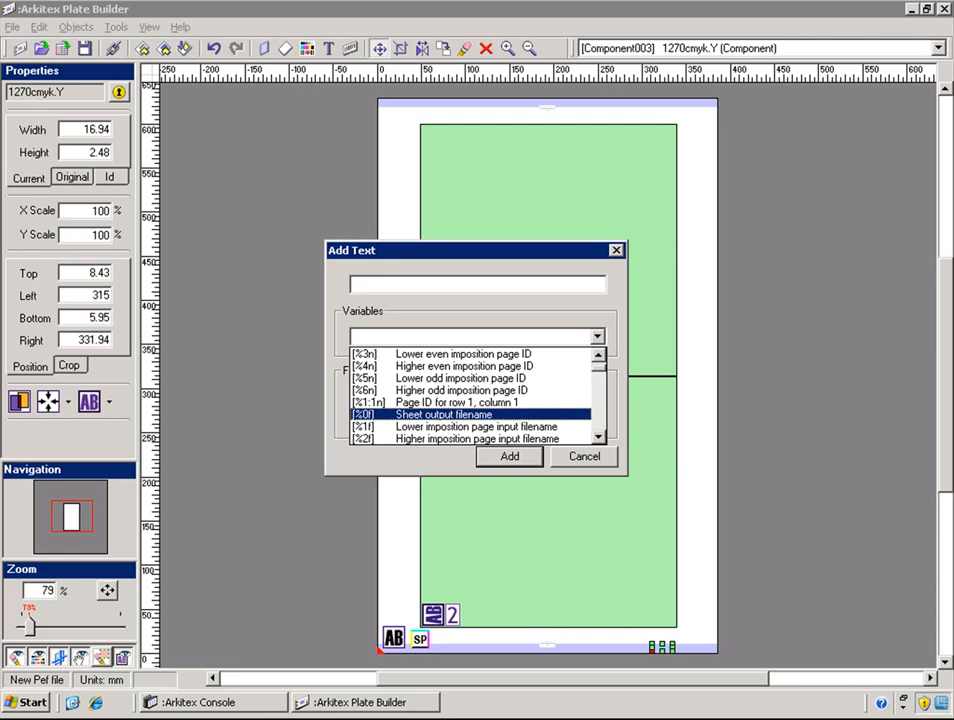
pyautogui.click(470, 413)
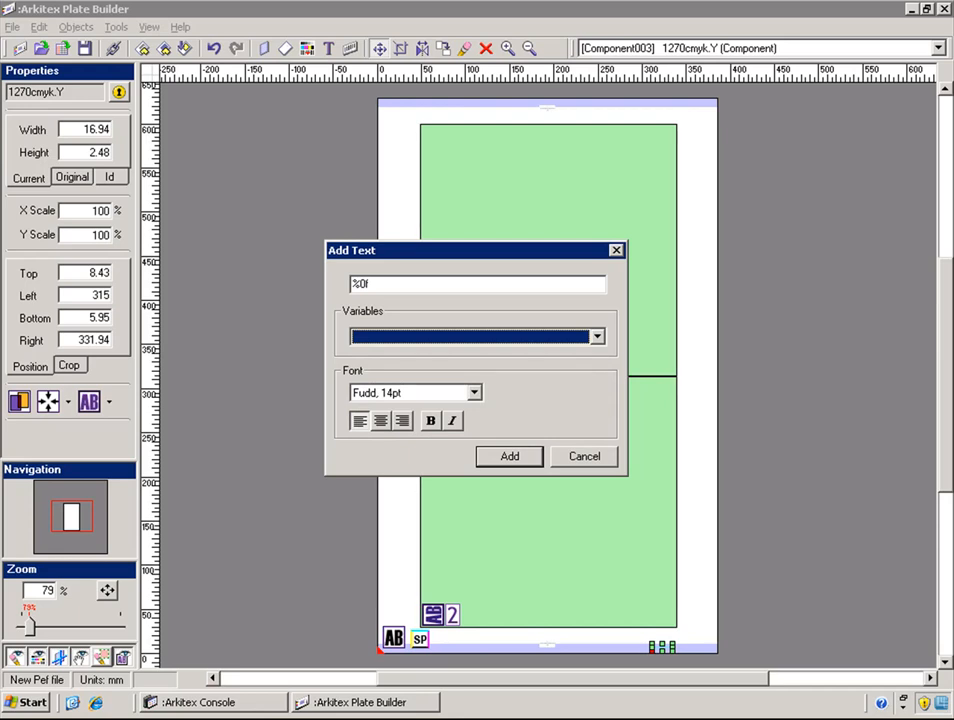
pyautogui.click(509, 456)
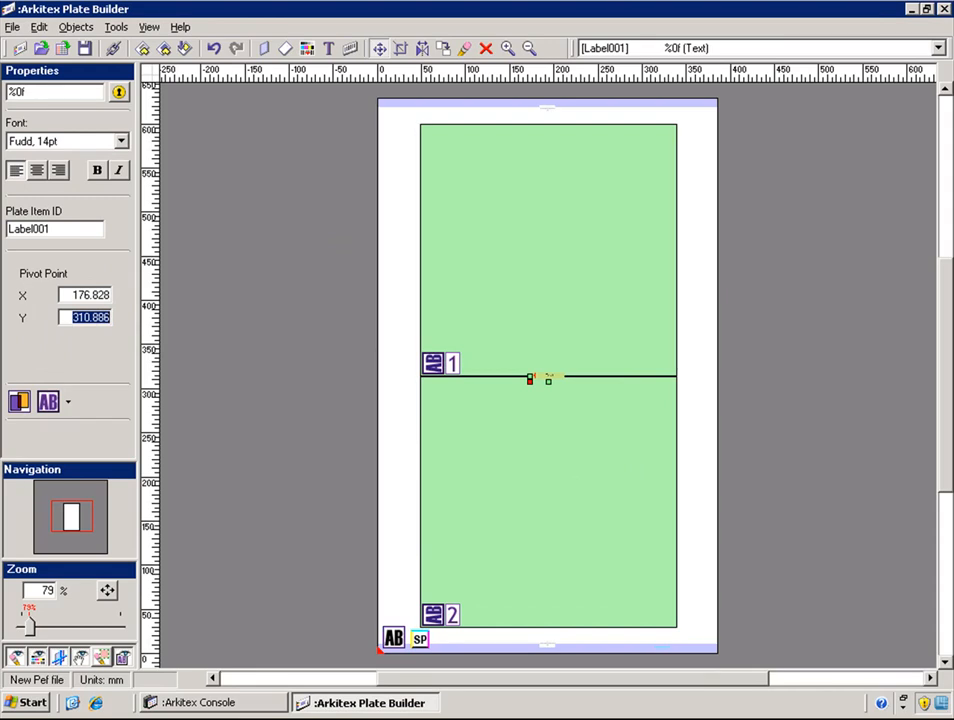
# Set the pivot point of the sheet output filename label to X 50 mm and Y 621 mm
pyautogui.click(85, 295)
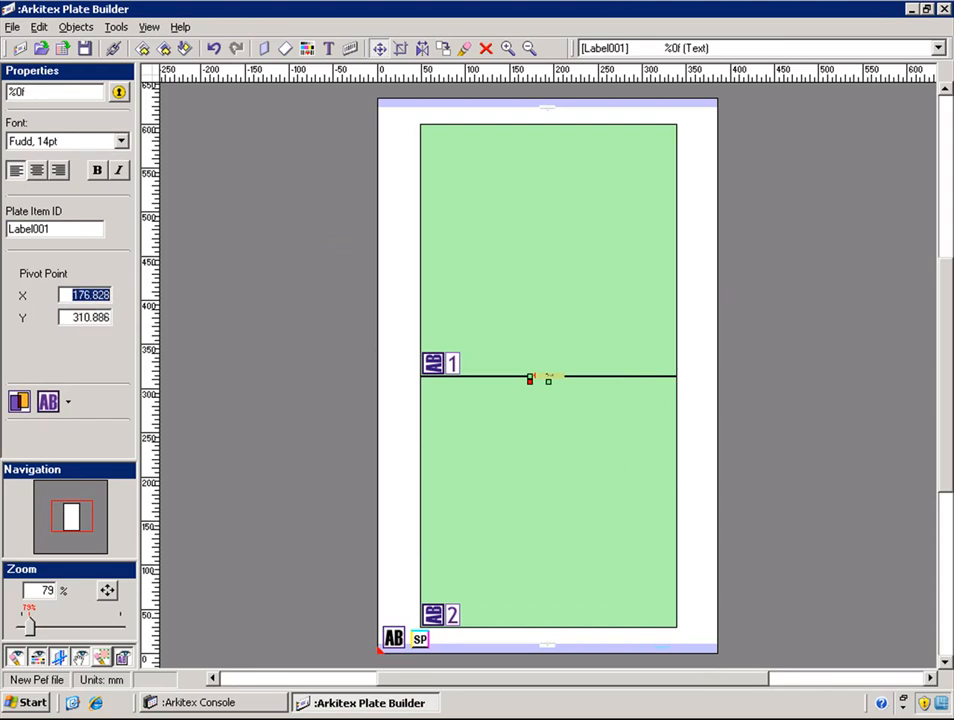
pyautogui.write('50')
pyautogui.press('Tab')
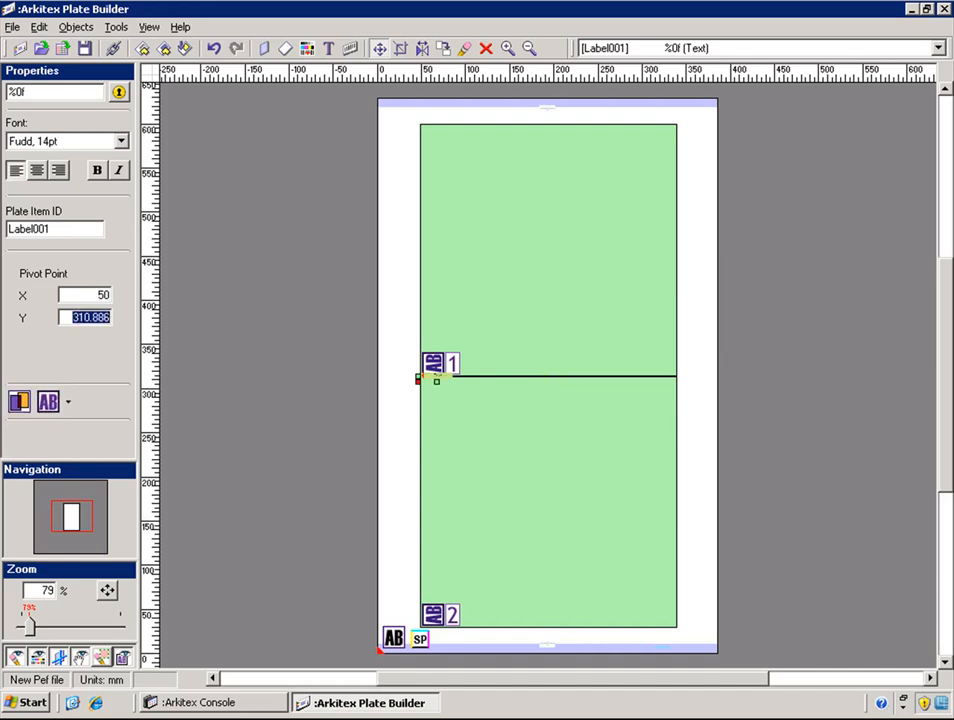
pyautogui.write('621')
pyautogui.click(98, 295)
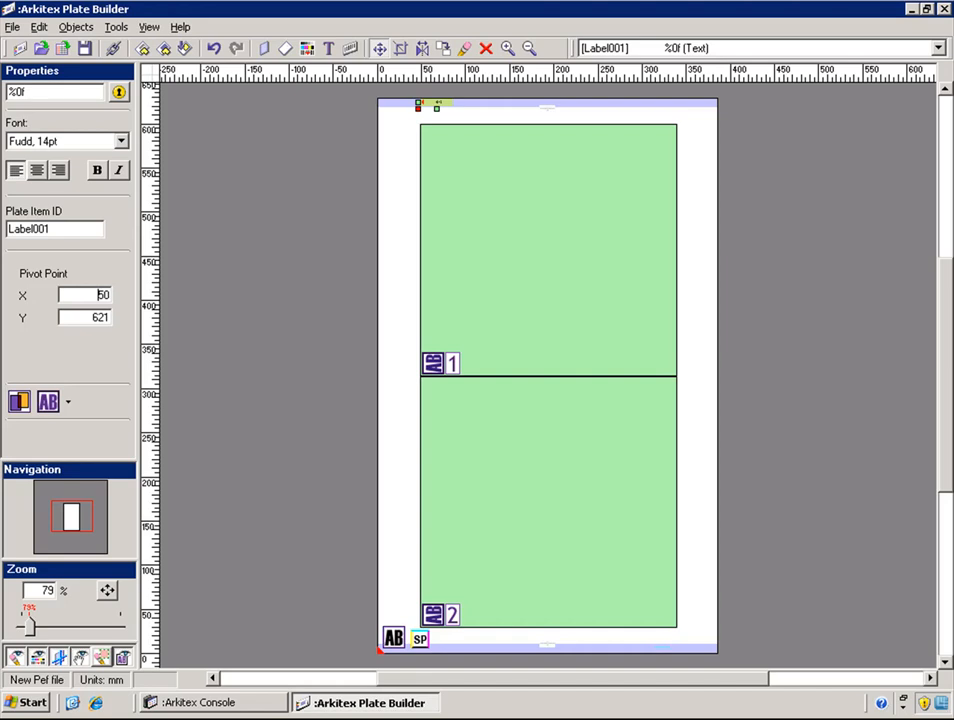
# Add a text label to the plate using the recorded time variable %R
pyautogui.click(328, 48)
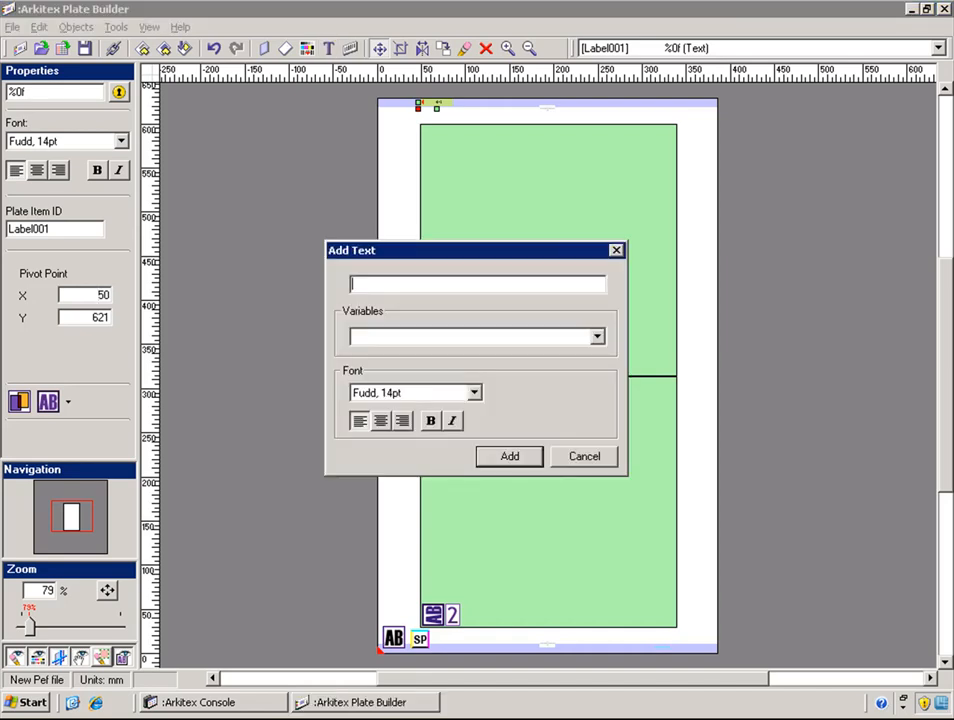
pyautogui.click(597, 336)
pyautogui.moveTo(598, 367); pyautogui.dragTo(598, 418)
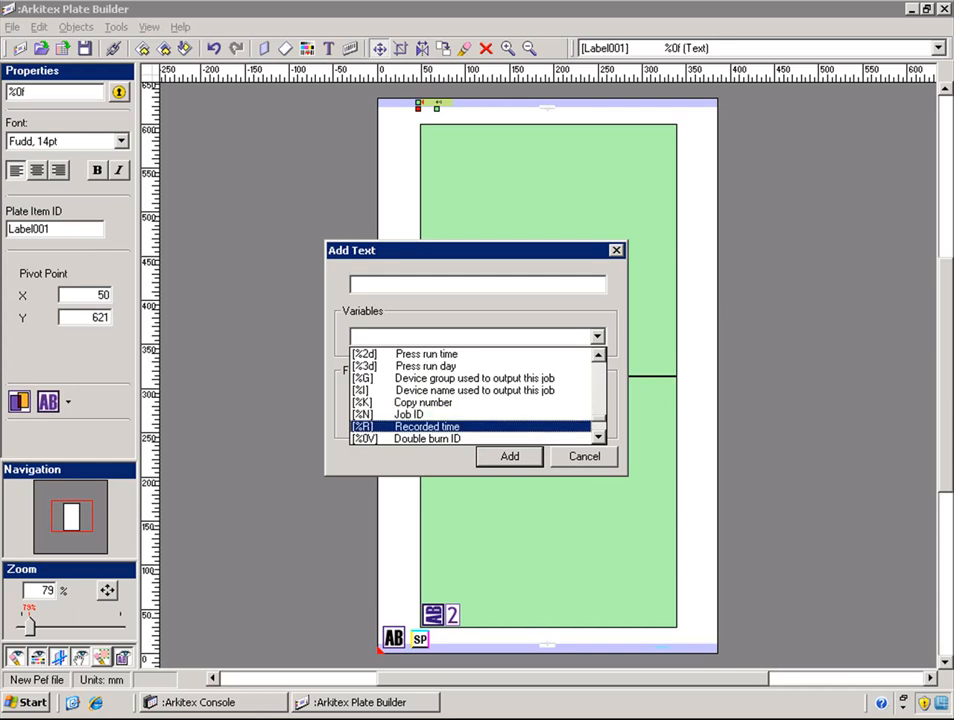
pyautogui.click(420, 426)
pyautogui.click(509, 456)
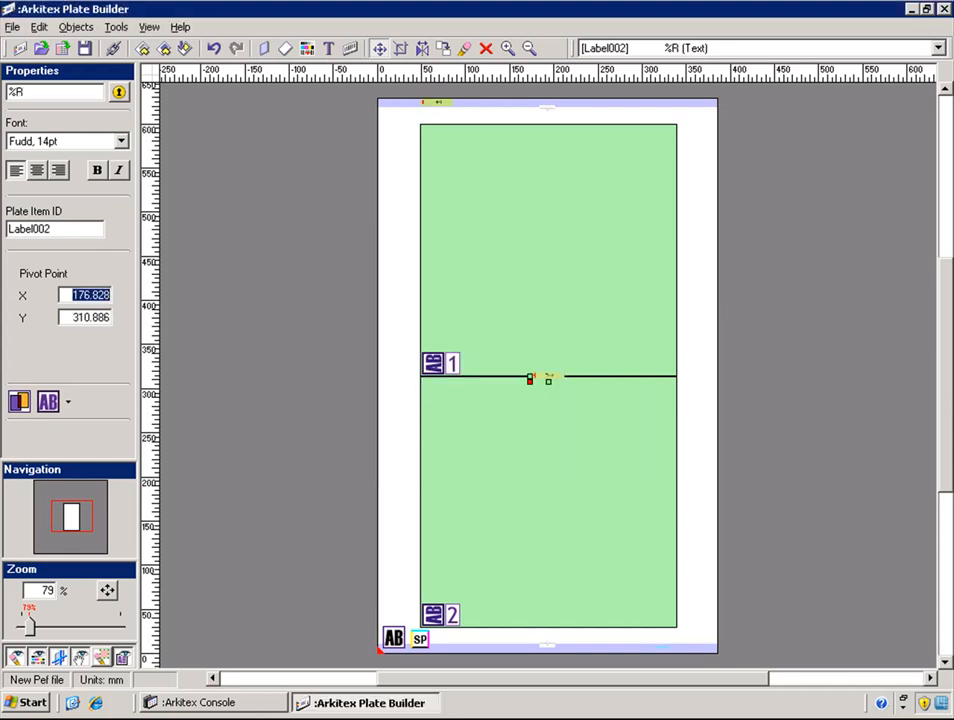
# Set the pivot point of the recorded time label to X 275 mm and Y 621 mm
pyautogui.write('275')
pyautogui.press('Tab')
pyautogui.write('621')
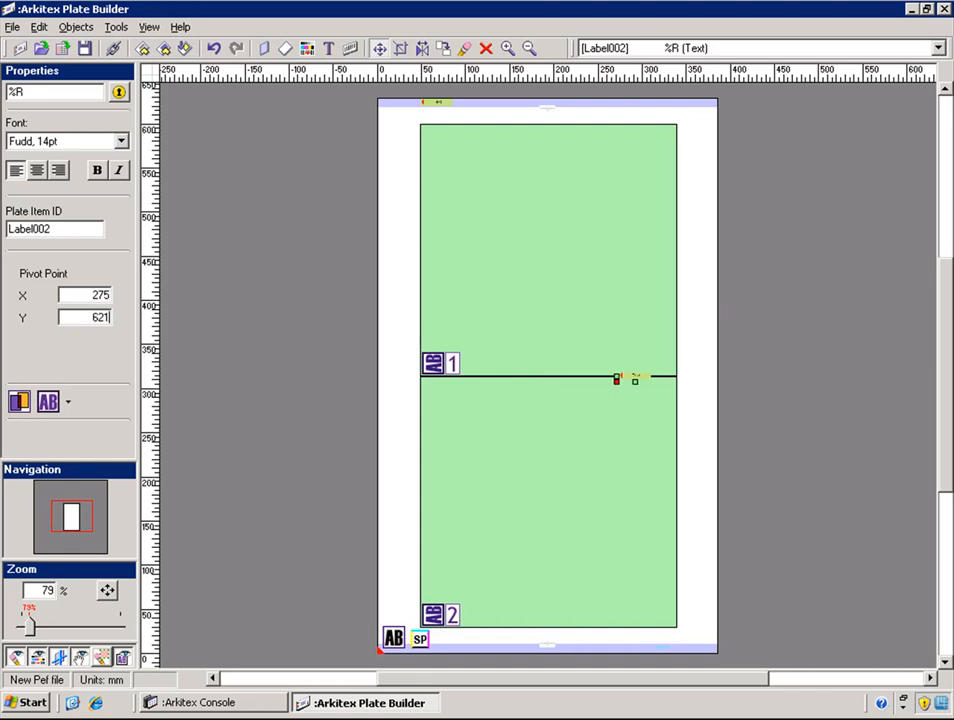
pyautogui.click(92, 295)
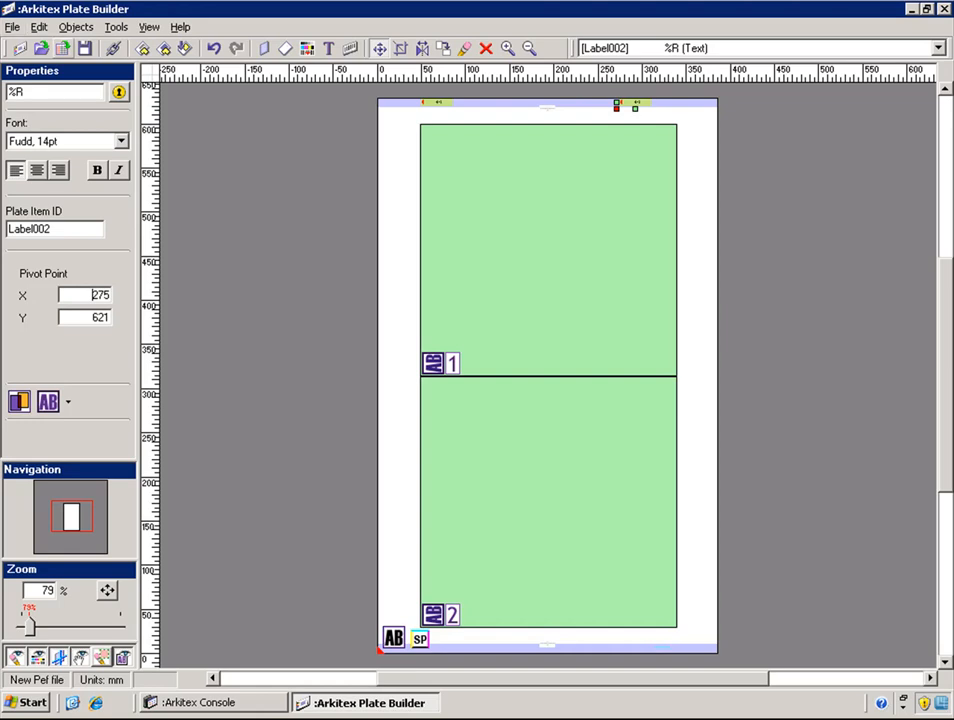
# Save the finished plate layout as the plate template file 50tab.pmt in the Pef folder
pyautogui.click(85, 48)
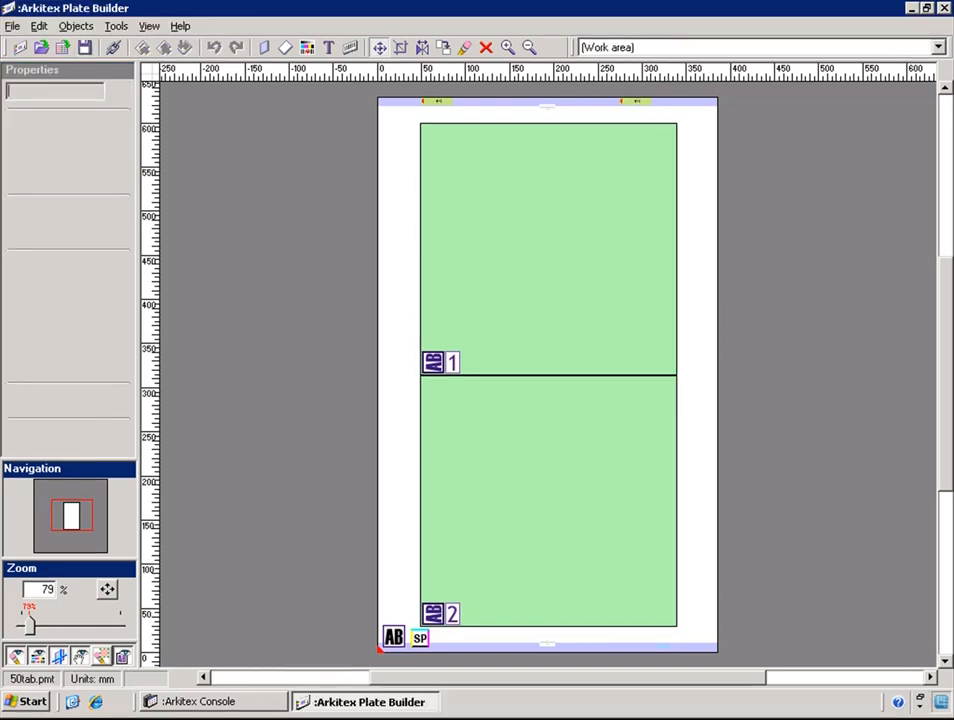
pyautogui.hotkey('alt', 'f')
pyautogui.press('Down')
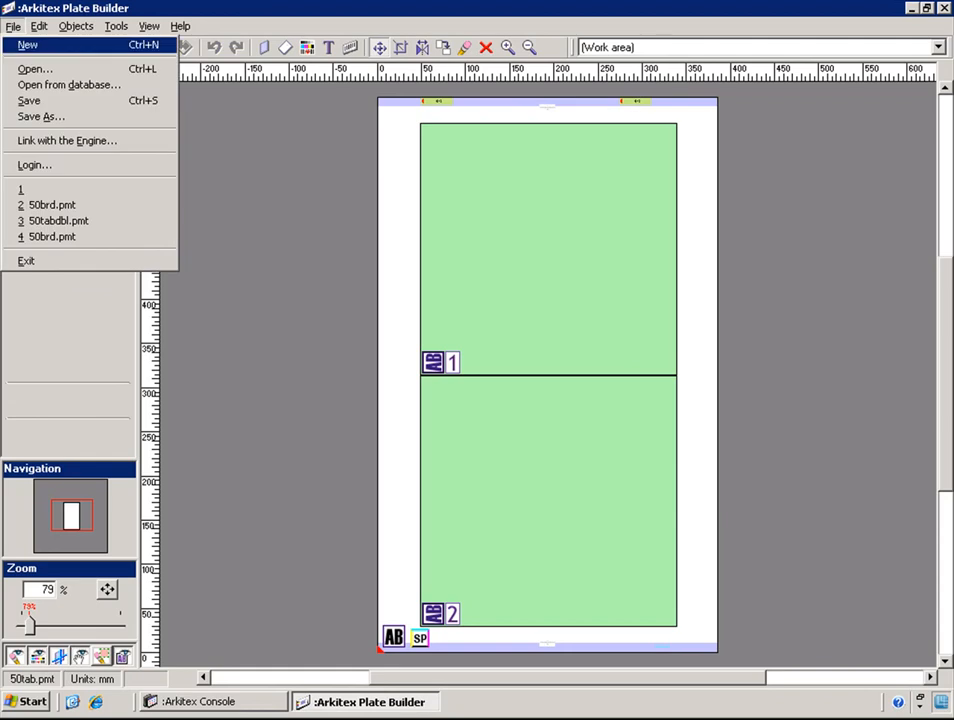
pyautogui.press('Down')
pyautogui.press('Down')
pyautogui.press('Down')
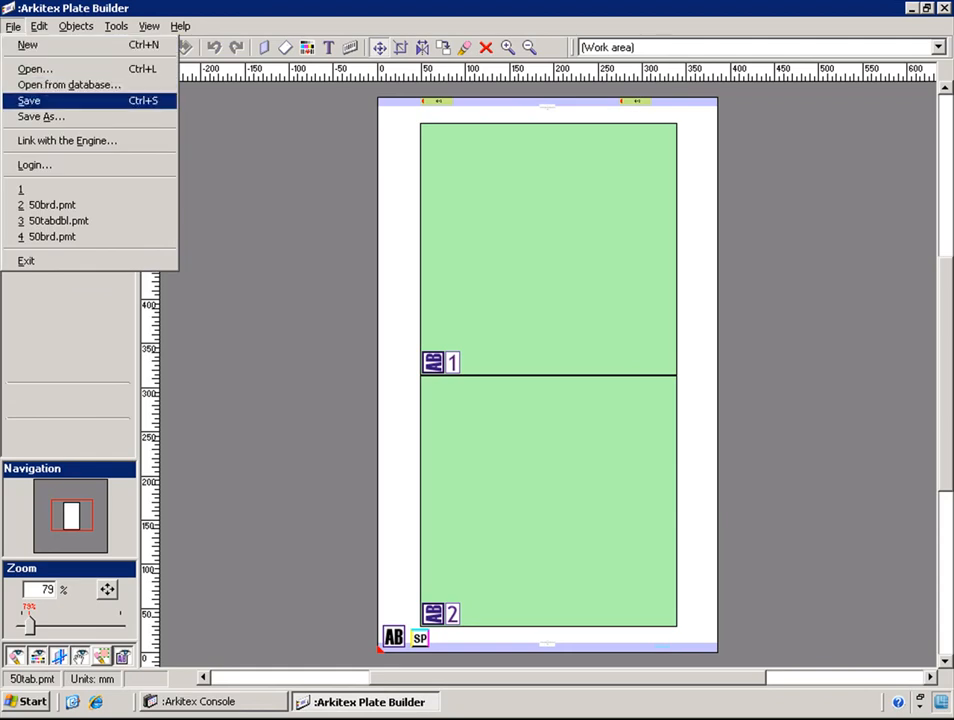
pyautogui.press('Return')
pyautogui.moveTo(250, 11); pyautogui.dragTo(457, 93)
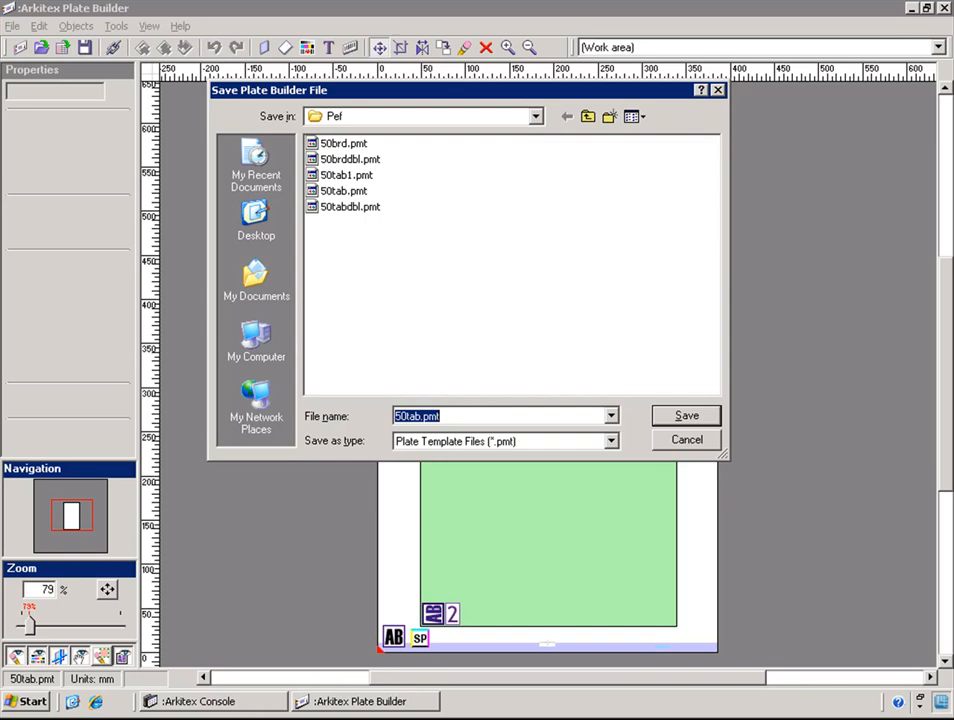
pyautogui.click(439, 416)
pyautogui.click(686, 415)
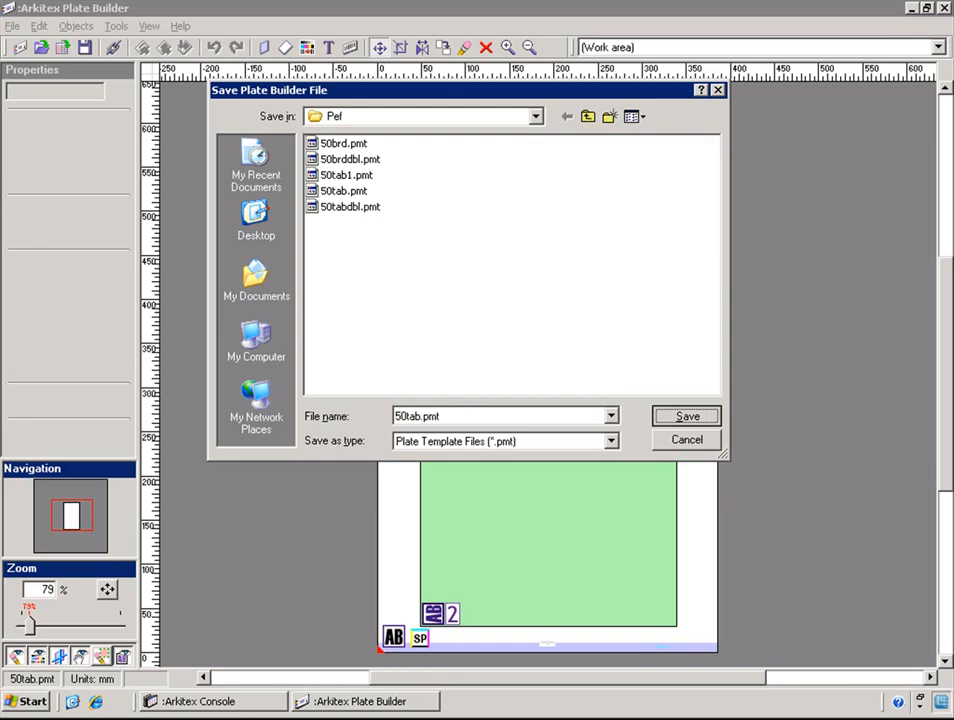